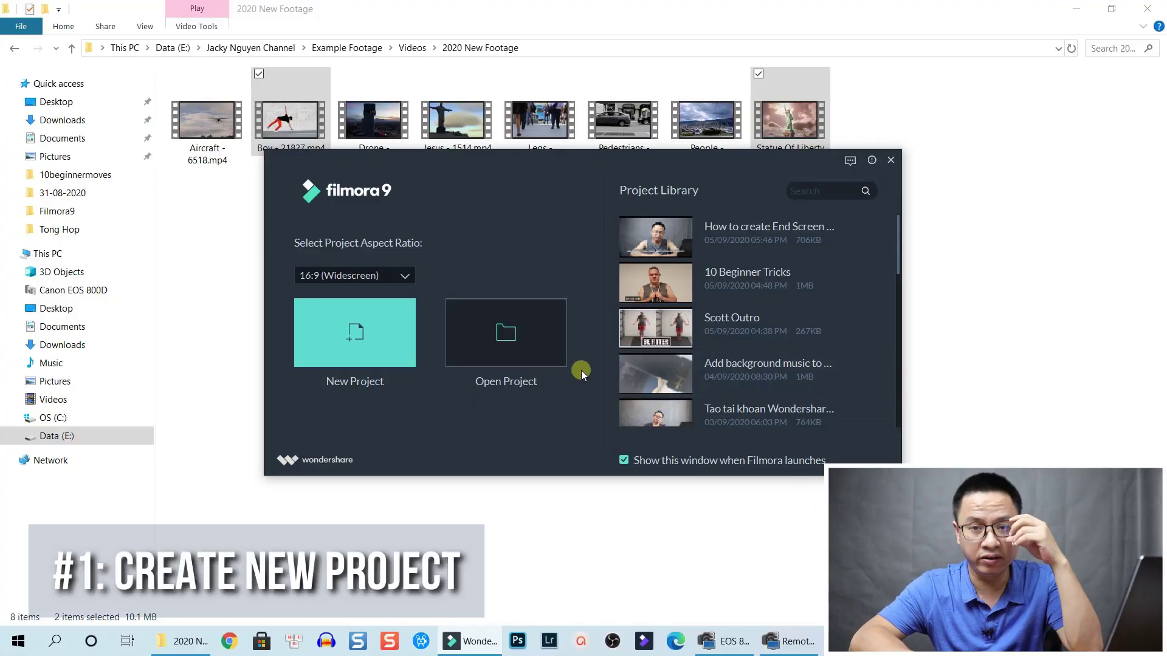
Step: Start a new project with the 16:9 widescreen aspect ratio
{"action": "left_click", "coordinate": [399, 272]}
{"action": "left_click", "coordinate": [359, 289]}
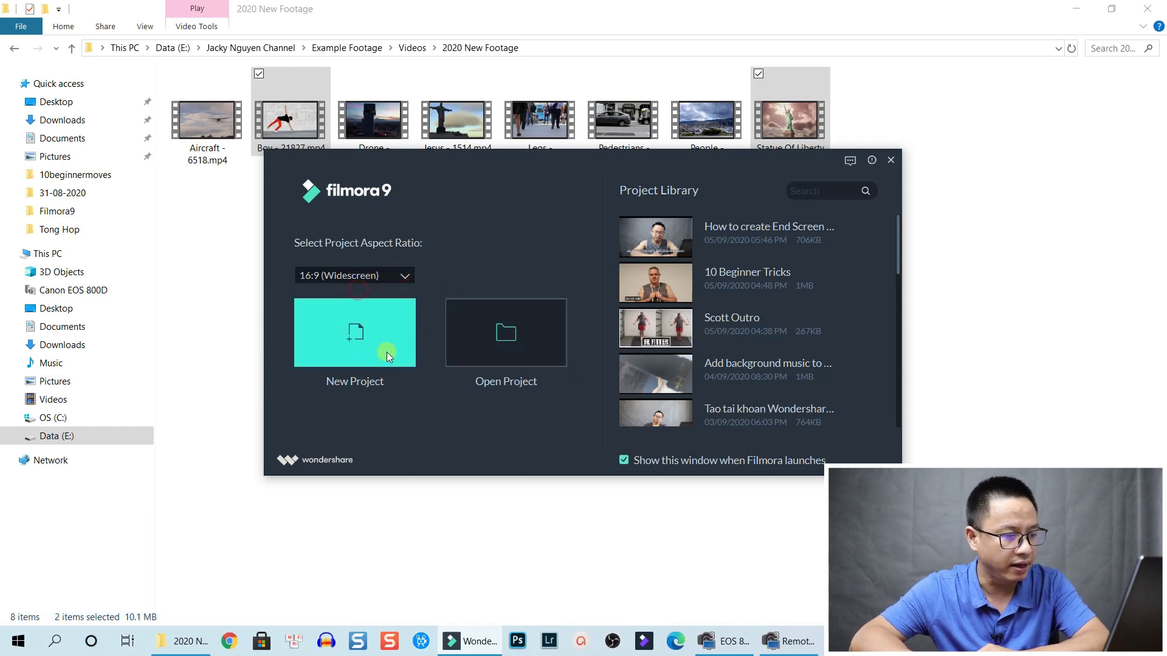
{"action": "left_click", "coordinate": [353, 339]}
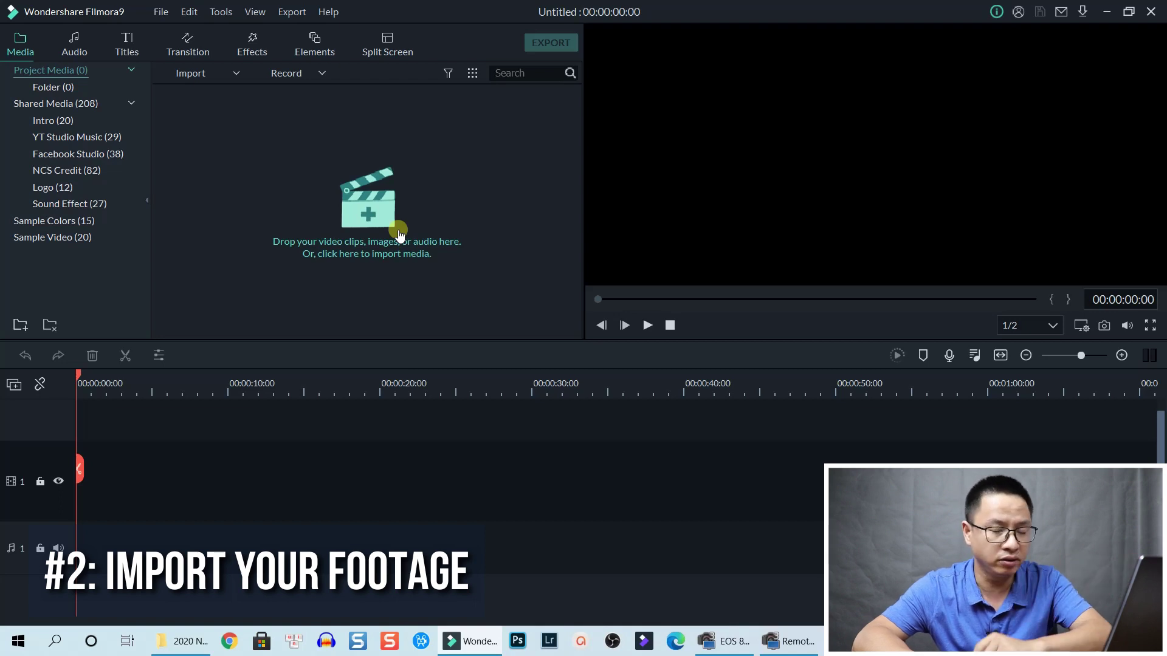
Step: Import the Drone and Statue Of Liberty videos and put Statue Of Liberty on track 1
{"action": "left_click", "coordinate": [183, 641]}
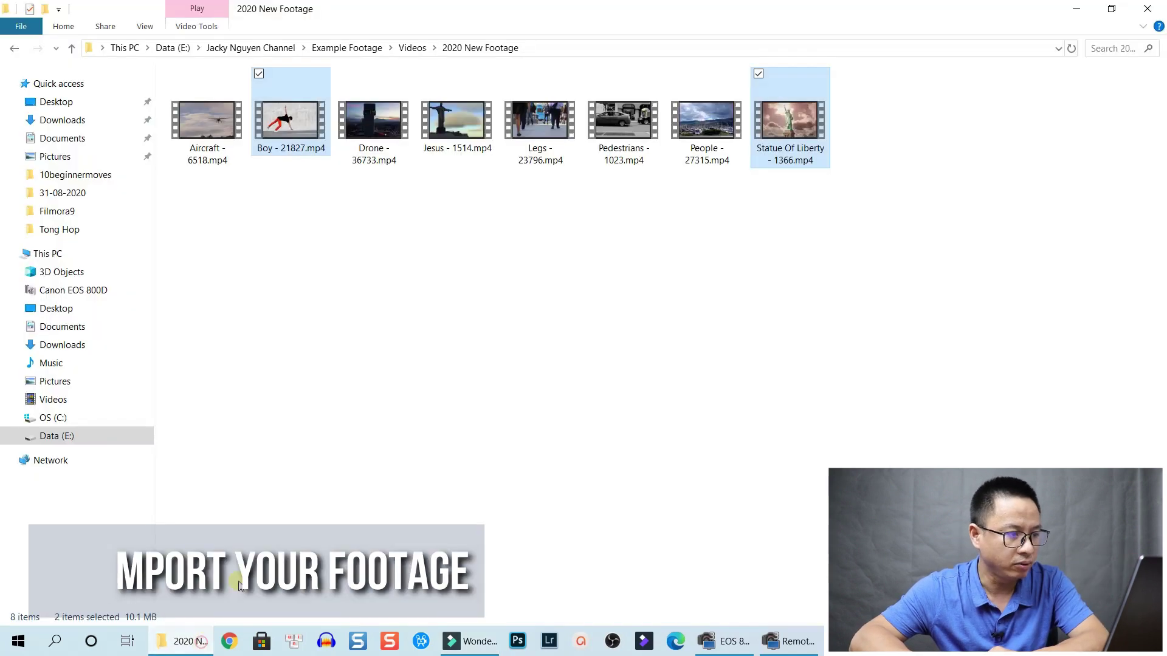
{"action": "left_click", "coordinate": [283, 131]}
{"action": "left_click", "coordinate": [356, 145]}
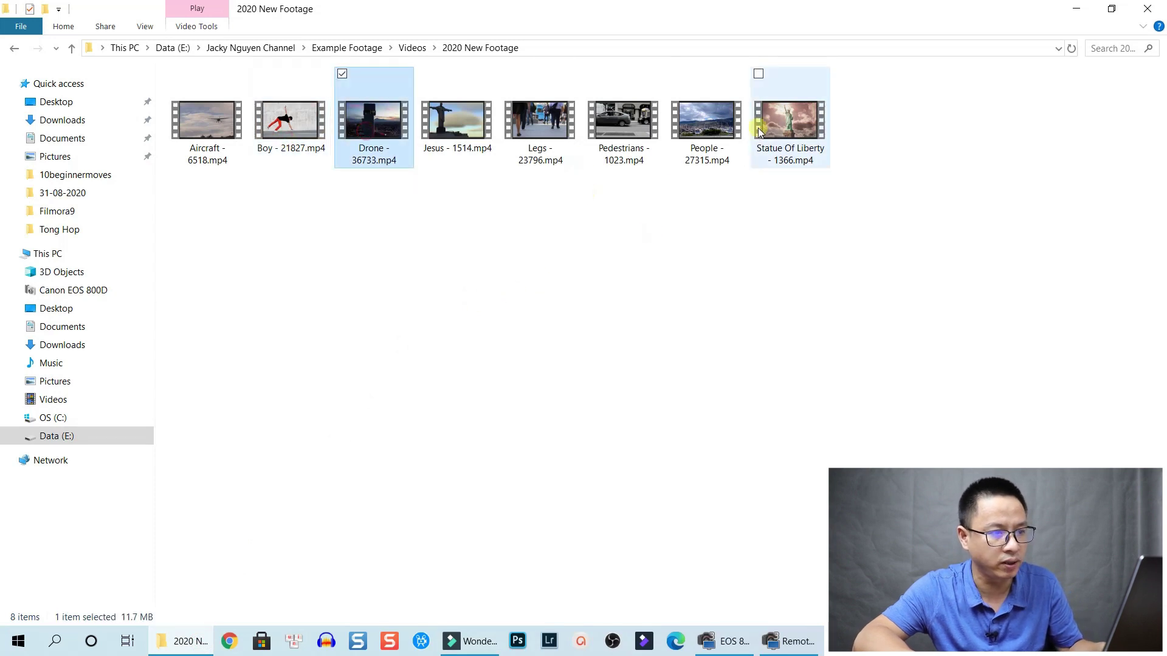
{"action": "left_click", "coordinate": [795, 125], "text": "ctrl"}
{"action": "left_click_drag", "start_coordinate": [809, 136], "coordinate": [471, 636]}
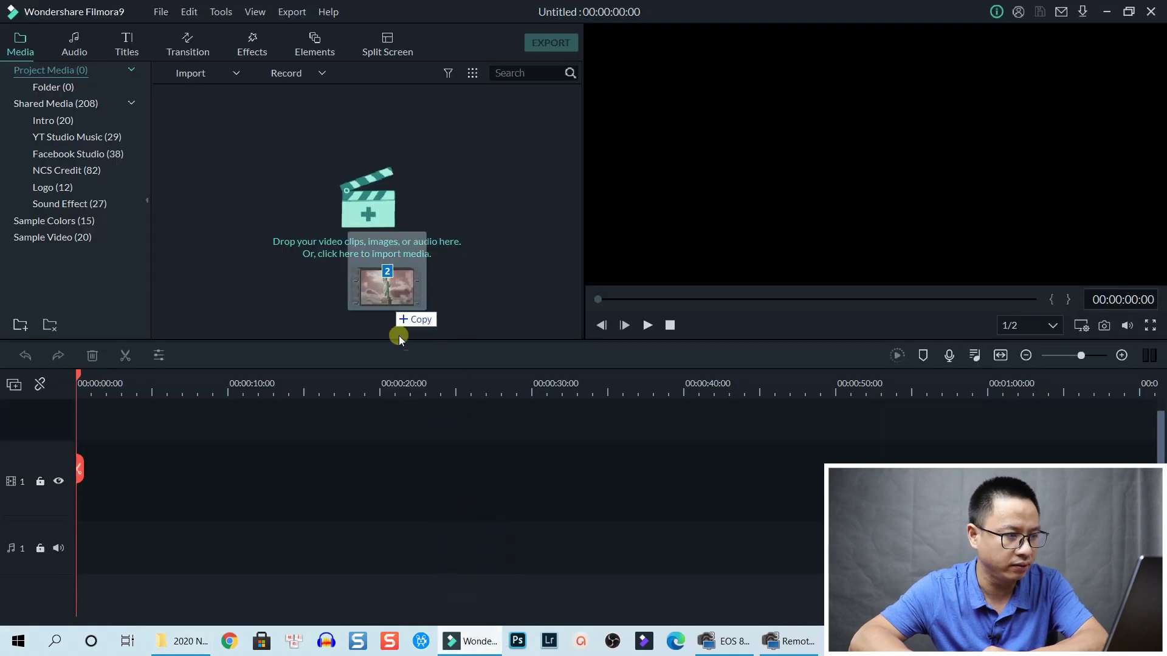
{"action": "left_click_drag", "start_coordinate": [471, 636], "coordinate": [381, 279]}
{"action": "left_click", "coordinate": [381, 264]}
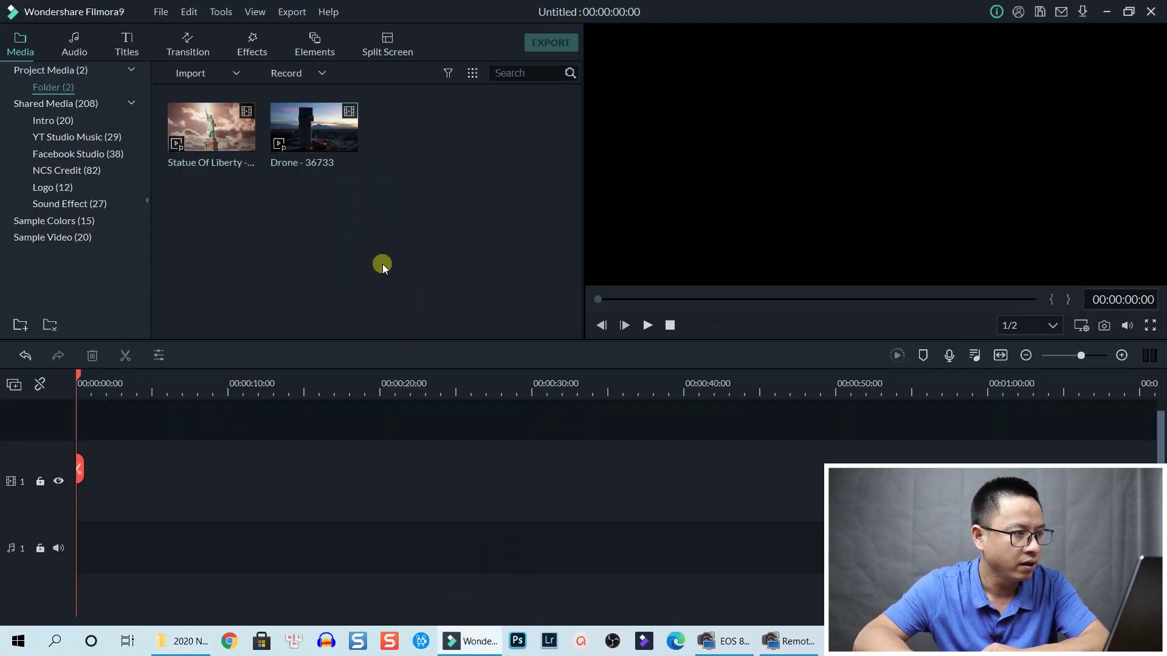
{"action": "mouse_move", "coordinate": [211, 127]}
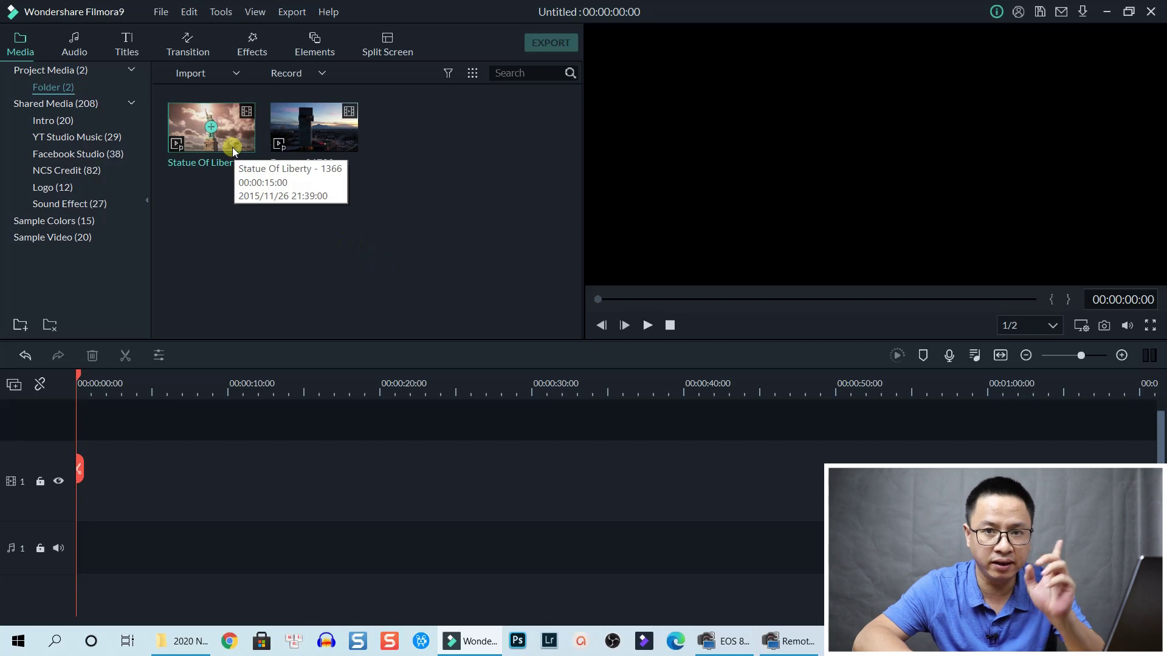
{"action": "left_click_drag", "start_coordinate": [233, 147], "coordinate": [99, 530]}
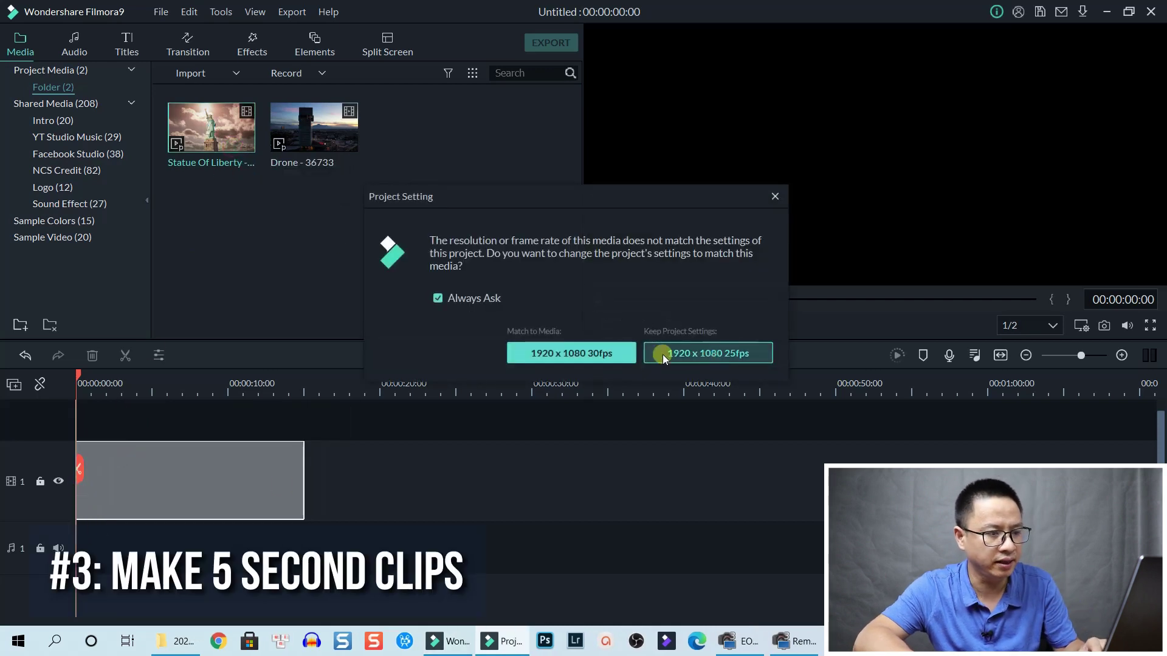
Step: Keep the 1920x1080 25fps project settings and trim the Statue clip to its first 5 seconds
{"action": "left_click", "coordinate": [660, 354]}
{"action": "left_click", "coordinate": [225, 497]}
{"action": "type", "text": "5"}
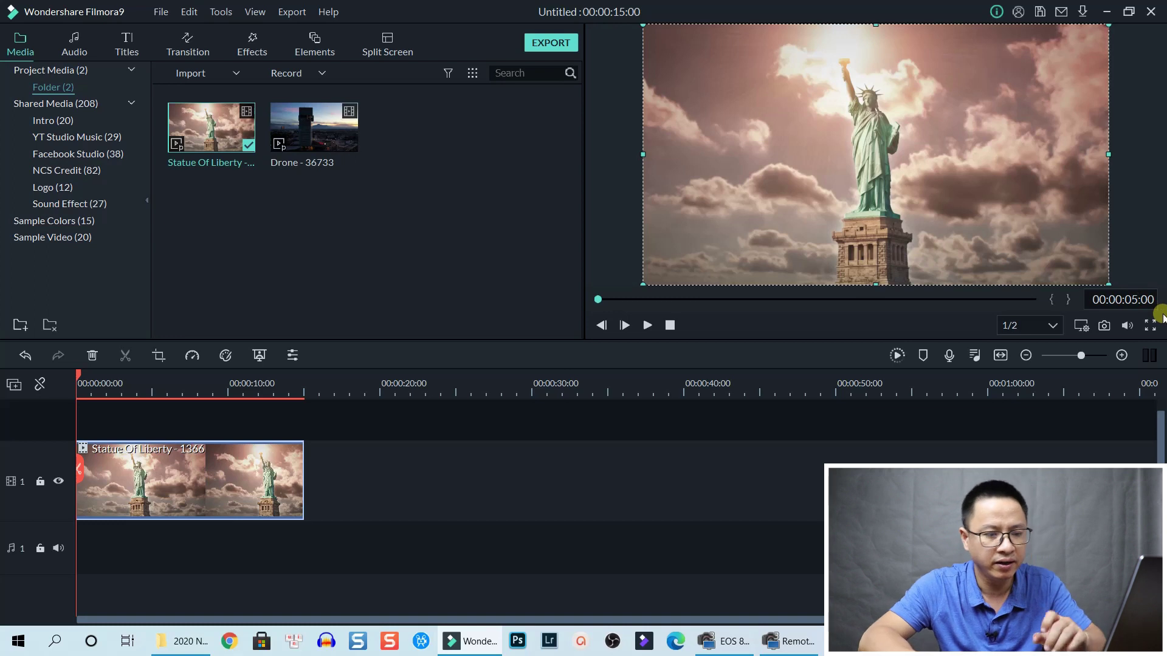
{"action": "key", "text": "Return"}
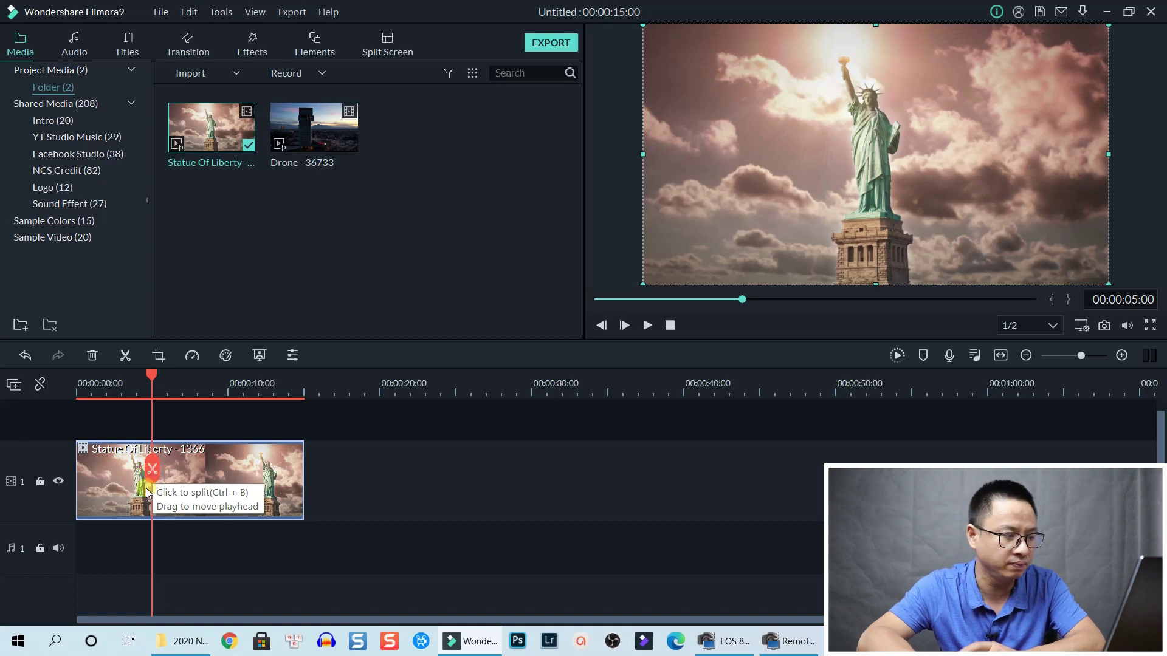
{"action": "left_click", "coordinate": [152, 475]}
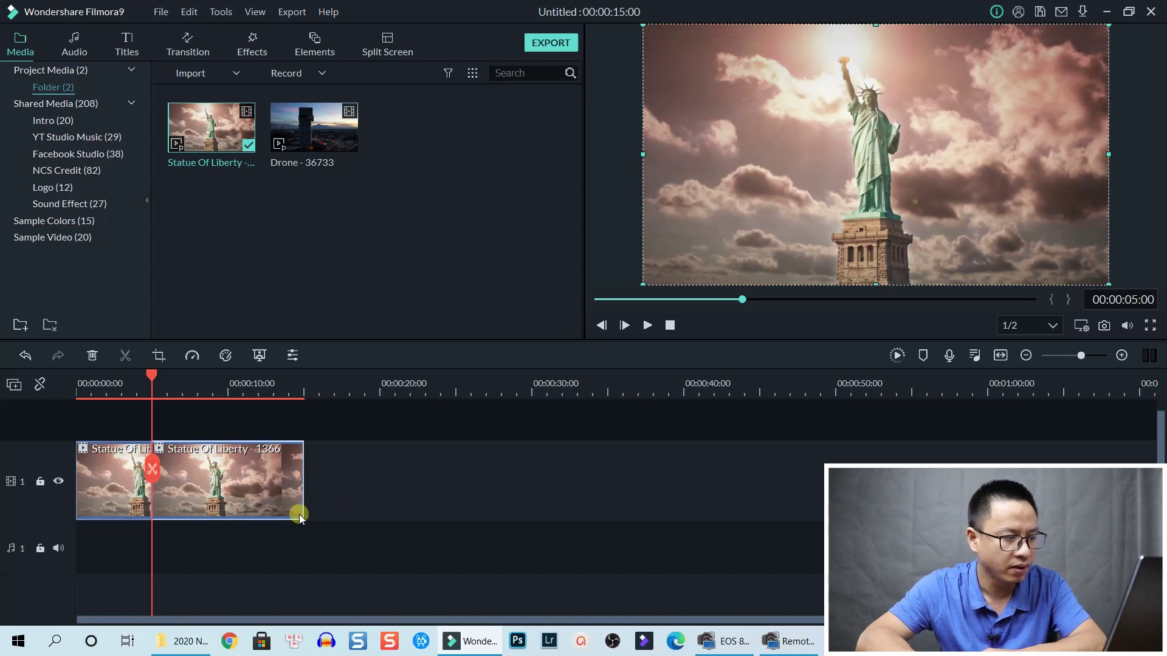
{"action": "left_click_drag", "start_coordinate": [333, 544], "coordinate": [231, 441]}
{"action": "key", "text": "Delete"}
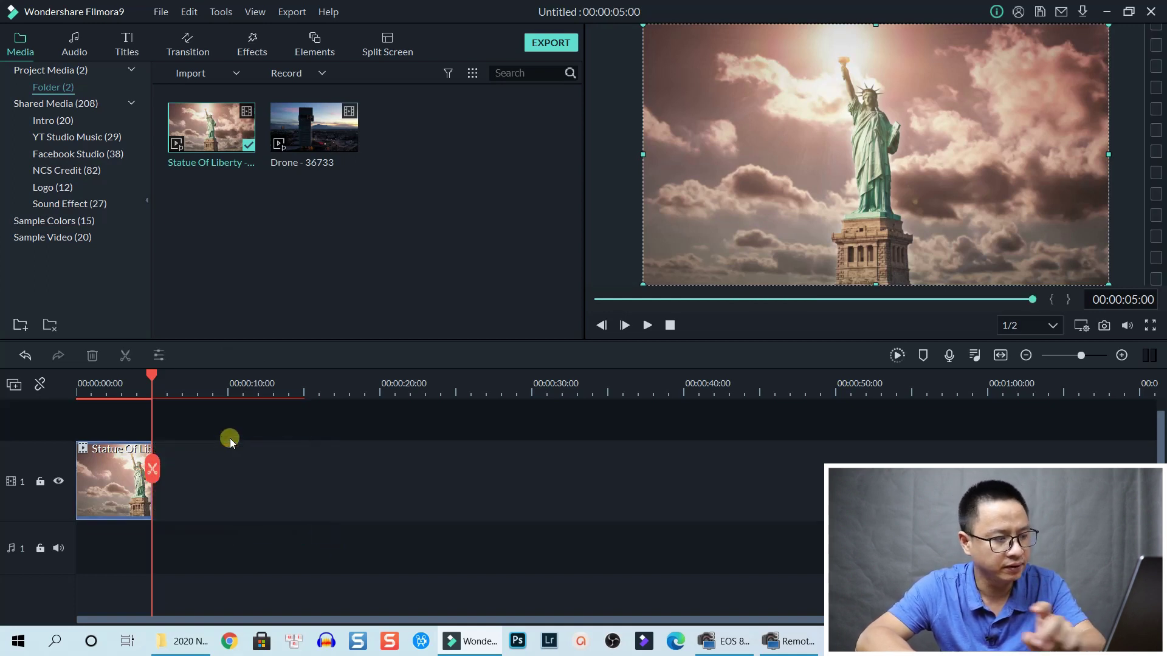
Step: Place the Drone clip after the Statue clip and cut it off at 00:00:10:00
{"action": "left_click", "coordinate": [349, 143]}
{"action": "left_click_drag", "start_coordinate": [347, 143], "coordinate": [162, 502]}
{"action": "type", "text": "1"}
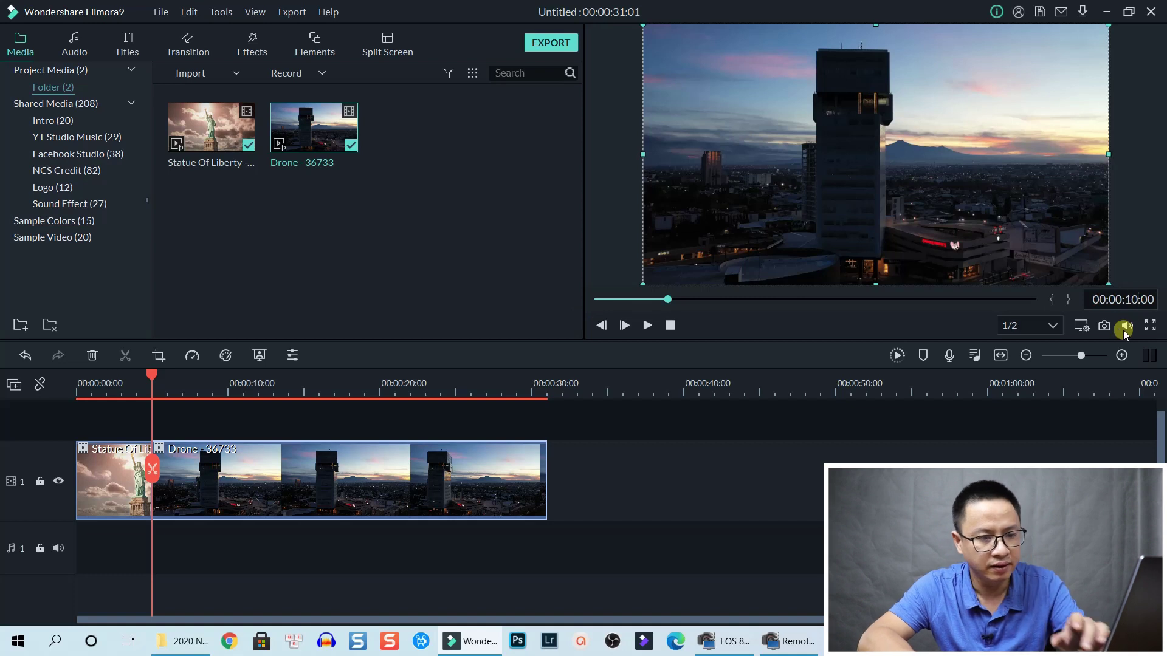
{"action": "key", "text": "Return"}
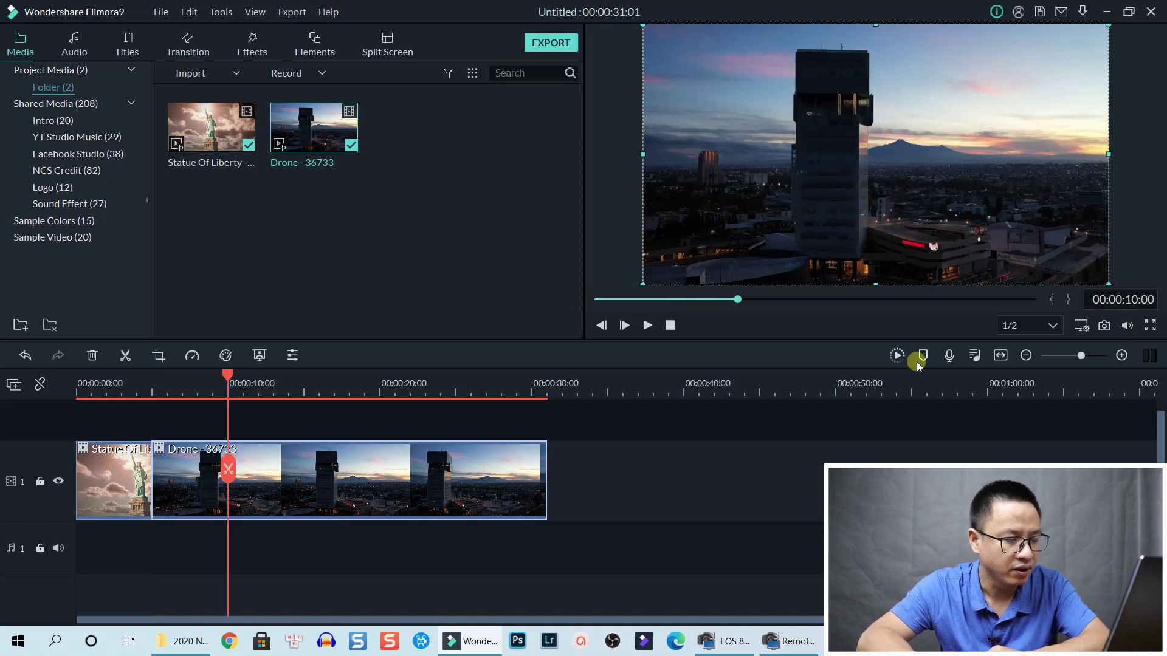
{"action": "left_click", "coordinate": [229, 472]}
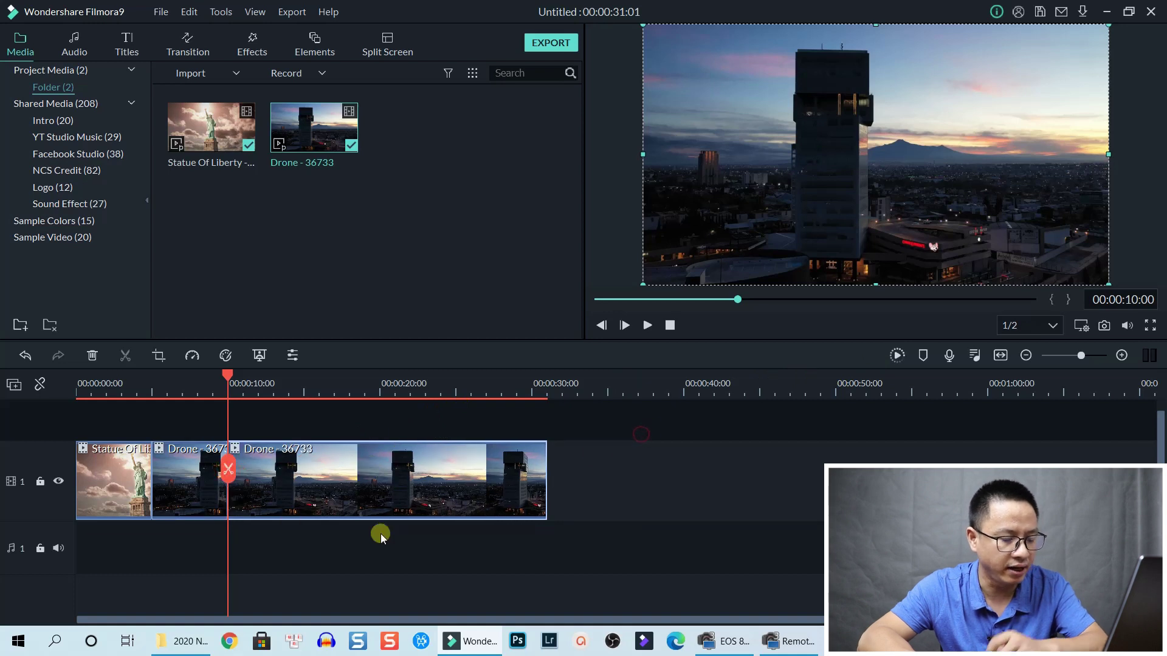
{"action": "key", "text": "Delete"}
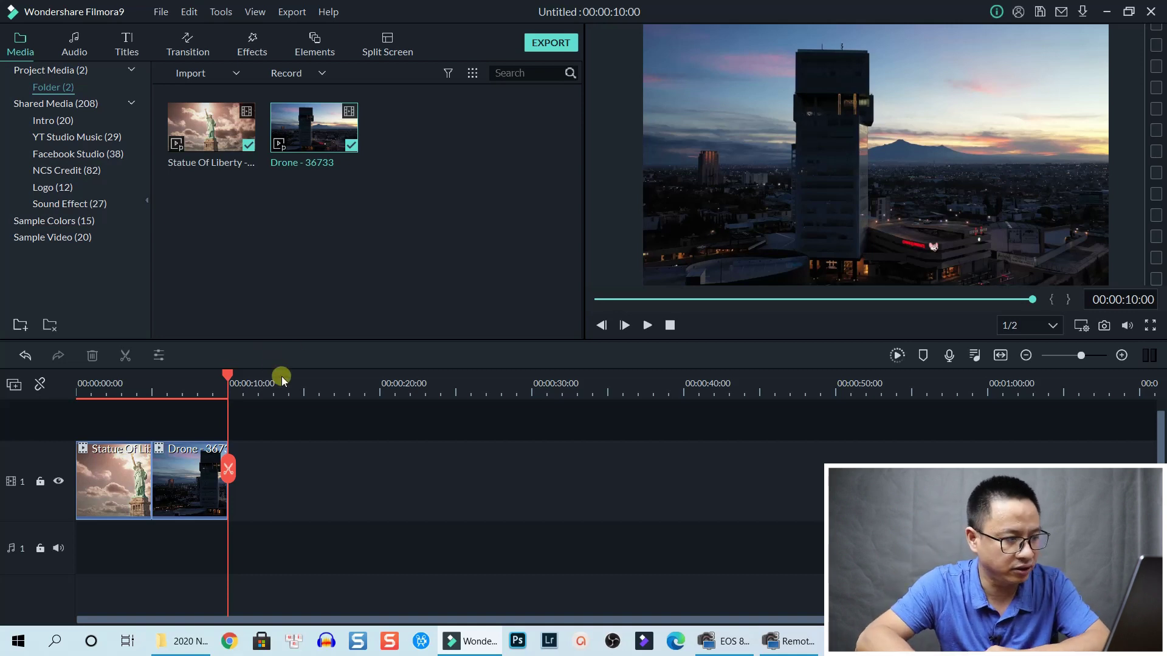
Step: Zoom the timeline in on the 5-second cut and step the playhead back to 00:00:04:14
{"action": "left_click_drag", "start_coordinate": [254, 385], "coordinate": [440, 373]}
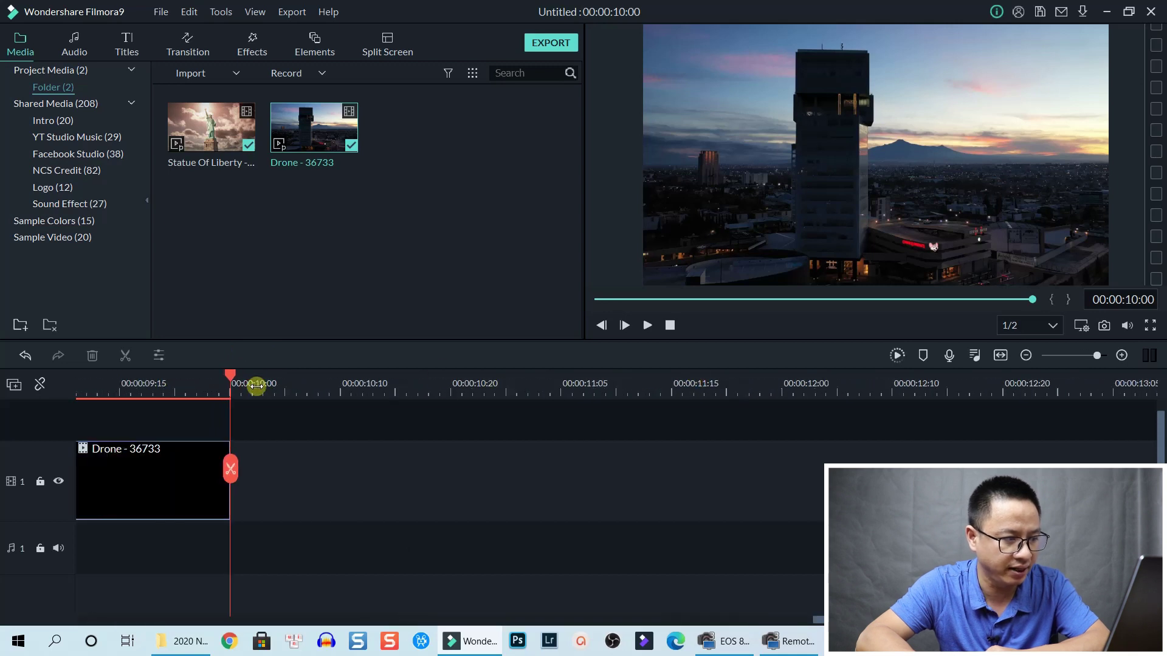
{"action": "left_click_drag", "start_coordinate": [254, 385], "coordinate": [861, 371]}
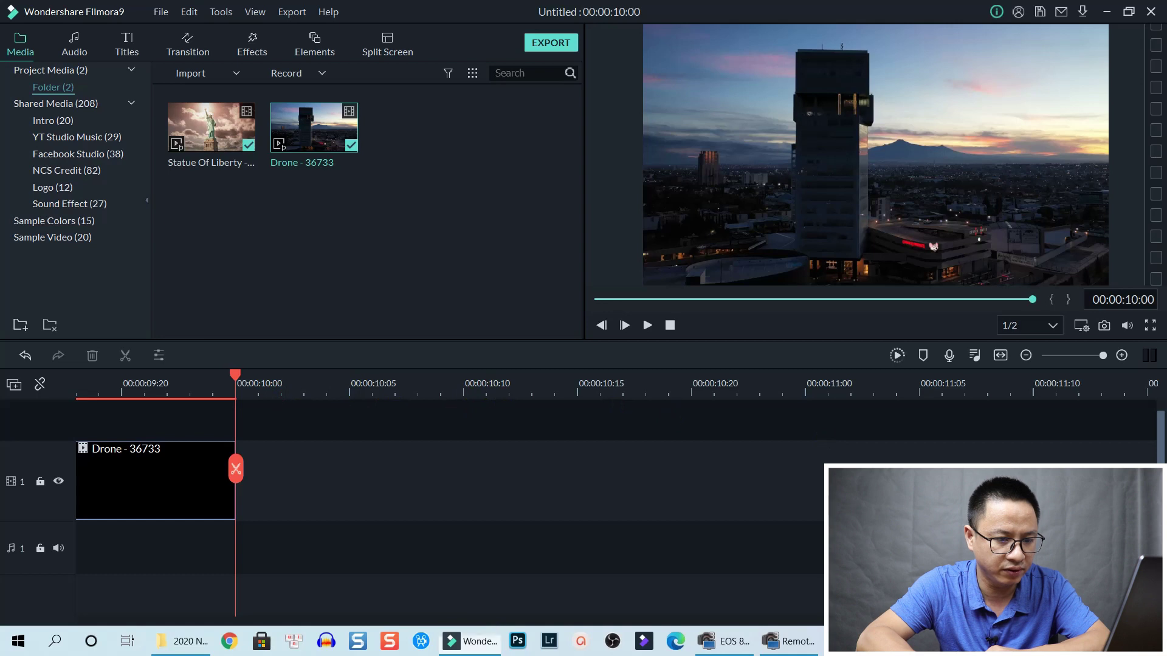
{"action": "left_click_drag", "start_coordinate": [783, 620], "coordinate": [541, 628]}
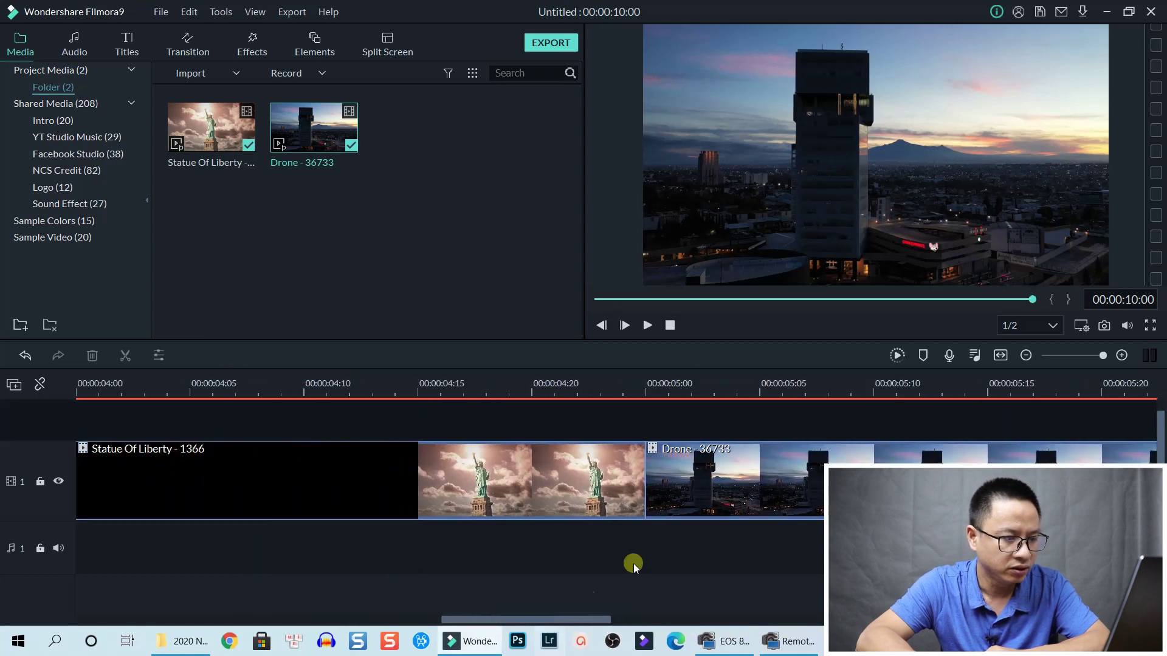
{"action": "left_click", "coordinate": [645, 384]}
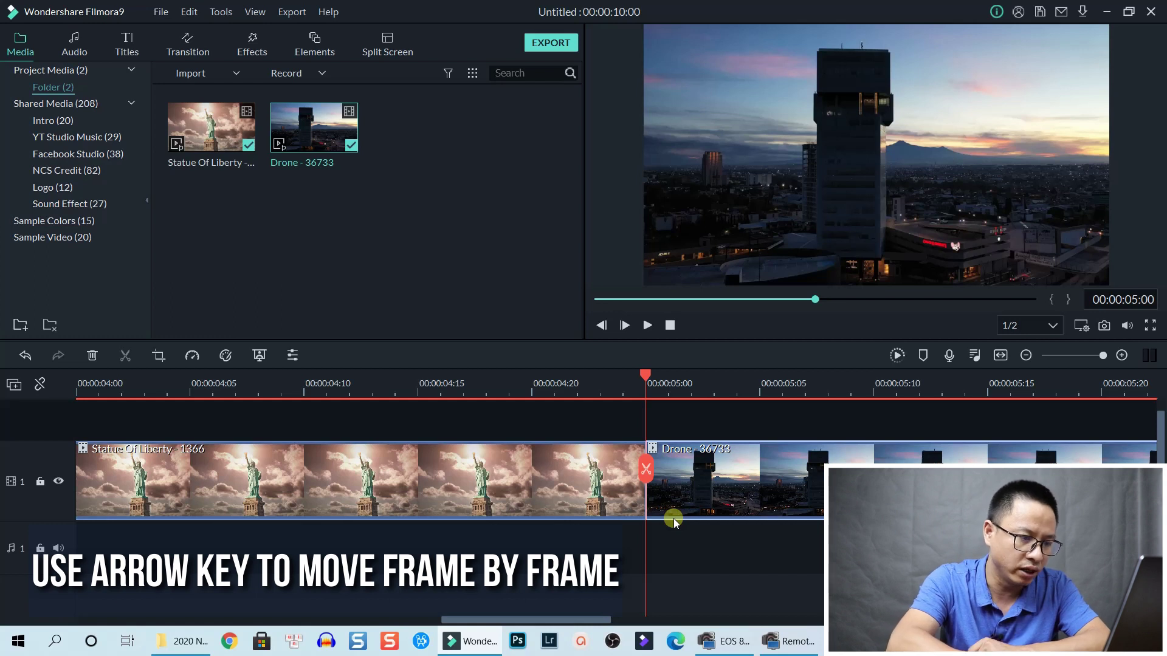
{"action": "key", "text": "Left"}
{"action": "key", "text": "Left"}
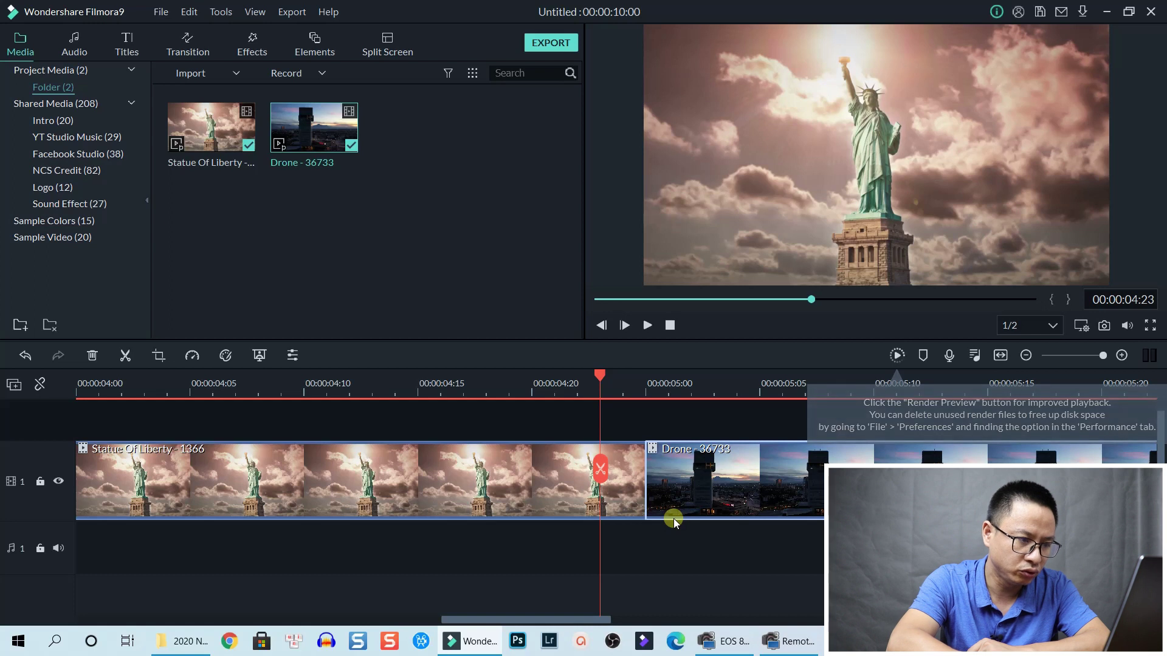
{"action": "key", "text": "Left"}
{"action": "key", "text": "Left"}
{"action": "key", "text": "Left"}
{"action": "key", "text": "Left"}
{"action": "key", "text": "Left"}
{"action": "key", "text": "Left"}
{"action": "key", "text": "Left"}
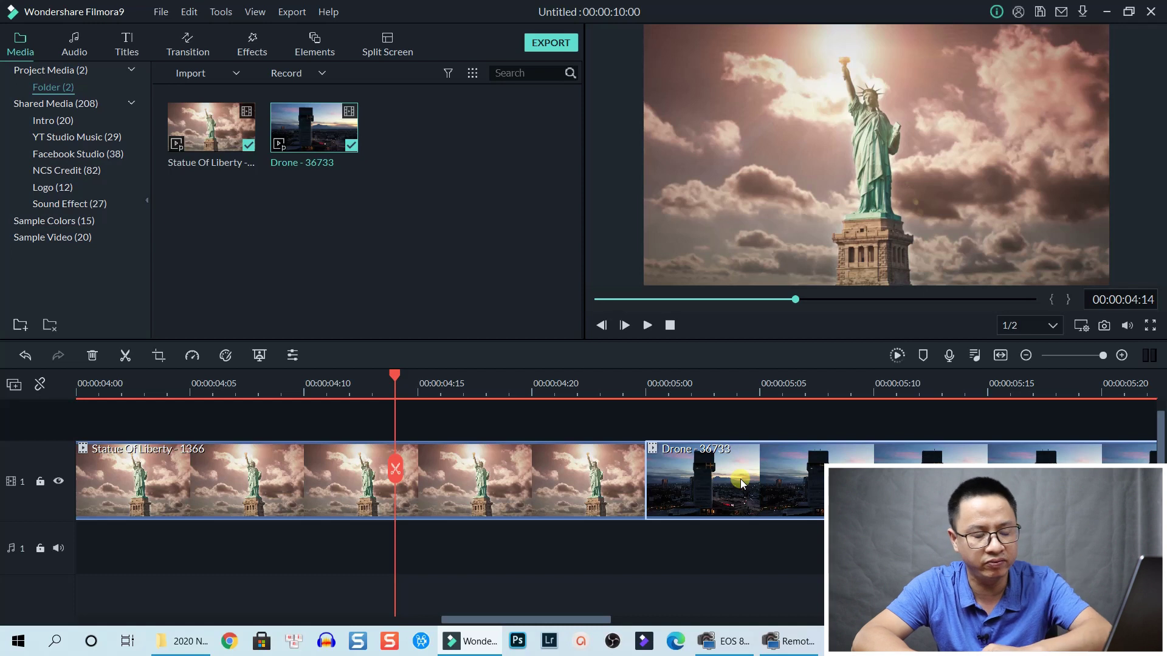
Step: Lift the Drone clip to track 2 starting at 04:14, then park the playhead at 04:08
{"action": "left_click_drag", "start_coordinate": [741, 482], "coordinate": [739, 431]}
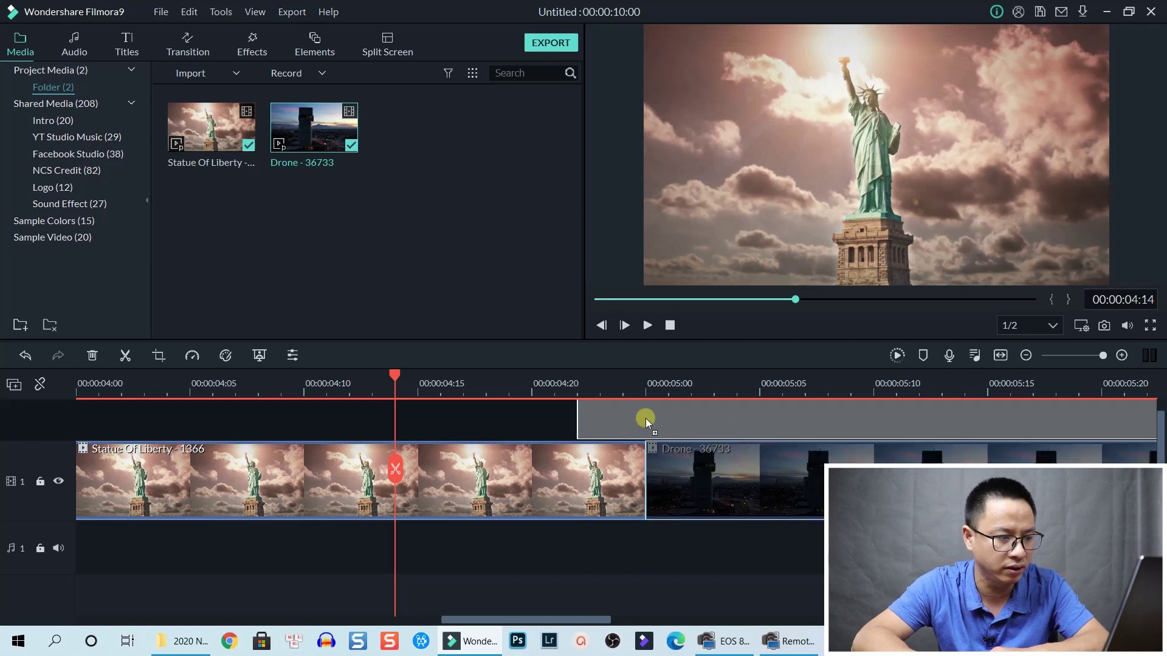
{"action": "left_click_drag", "start_coordinate": [645, 418], "coordinate": [469, 411]}
{"action": "left_click", "coordinate": [258, 389]}
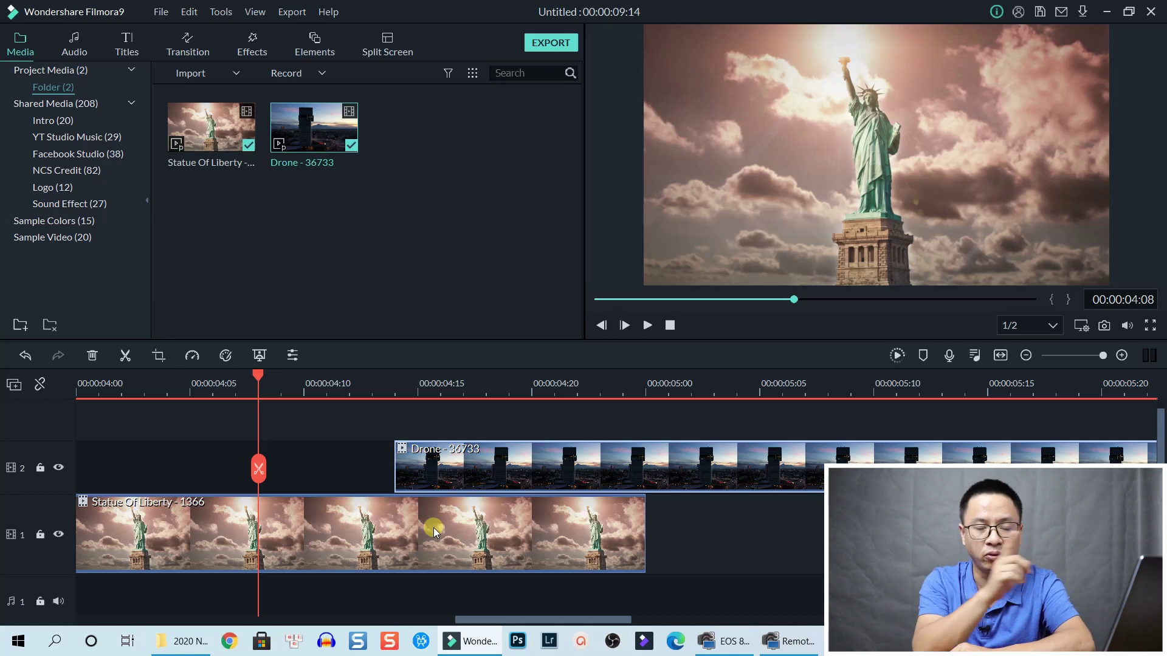
Step: Apply the Photo Spin 3 motion animation to the Statue Of Liberty clip
{"action": "left_click", "coordinate": [322, 538]}
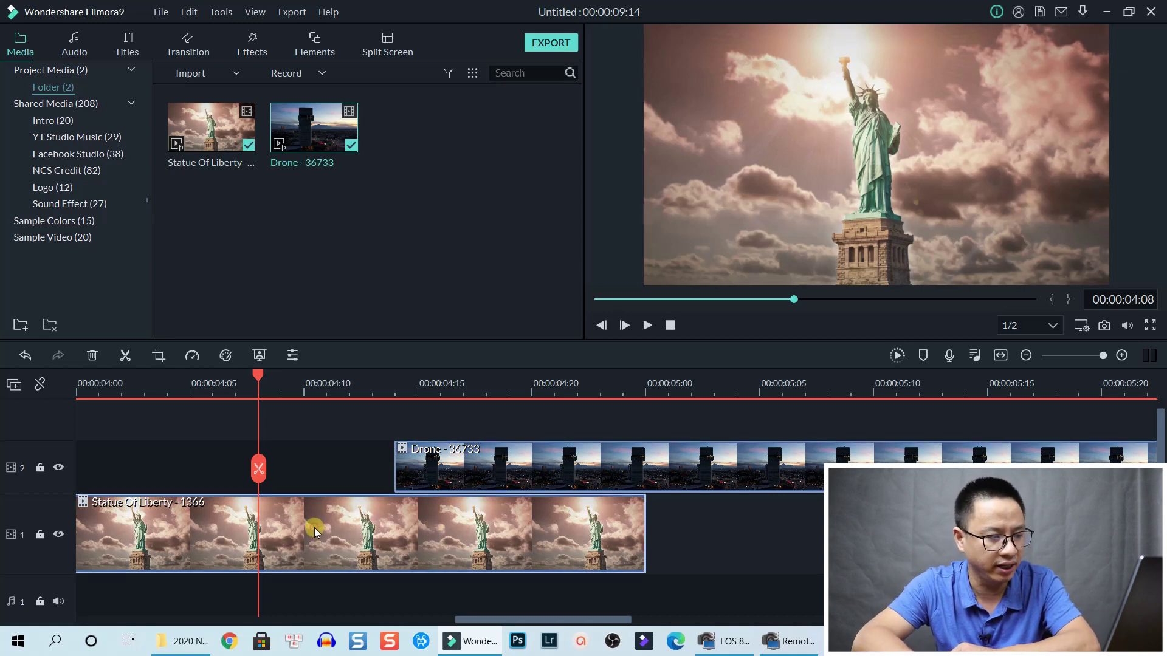
{"action": "double_click", "coordinate": [317, 532]}
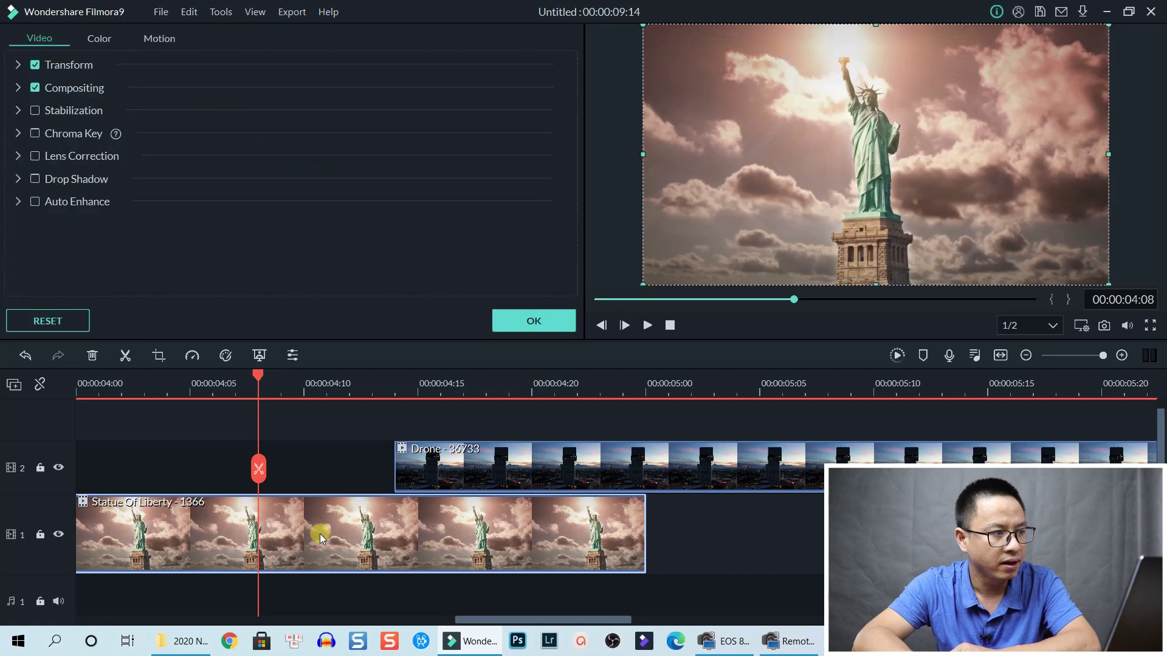
{"action": "left_click", "coordinate": [160, 46]}
{"action": "scroll", "coordinate": [418, 240], "scroll_direction": "down", "scroll_amount": 3}
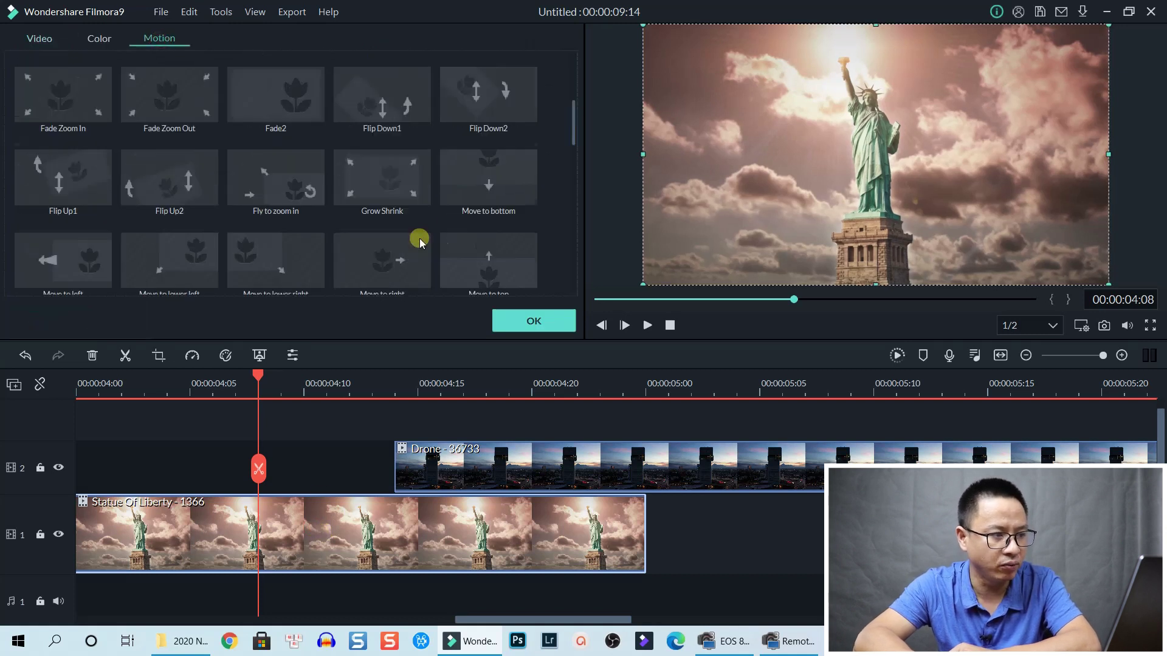
{"action": "scroll", "coordinate": [418, 239], "scroll_direction": "down", "scroll_amount": 5}
{"action": "scroll", "coordinate": [417, 238], "scroll_direction": "down", "scroll_amount": 3}
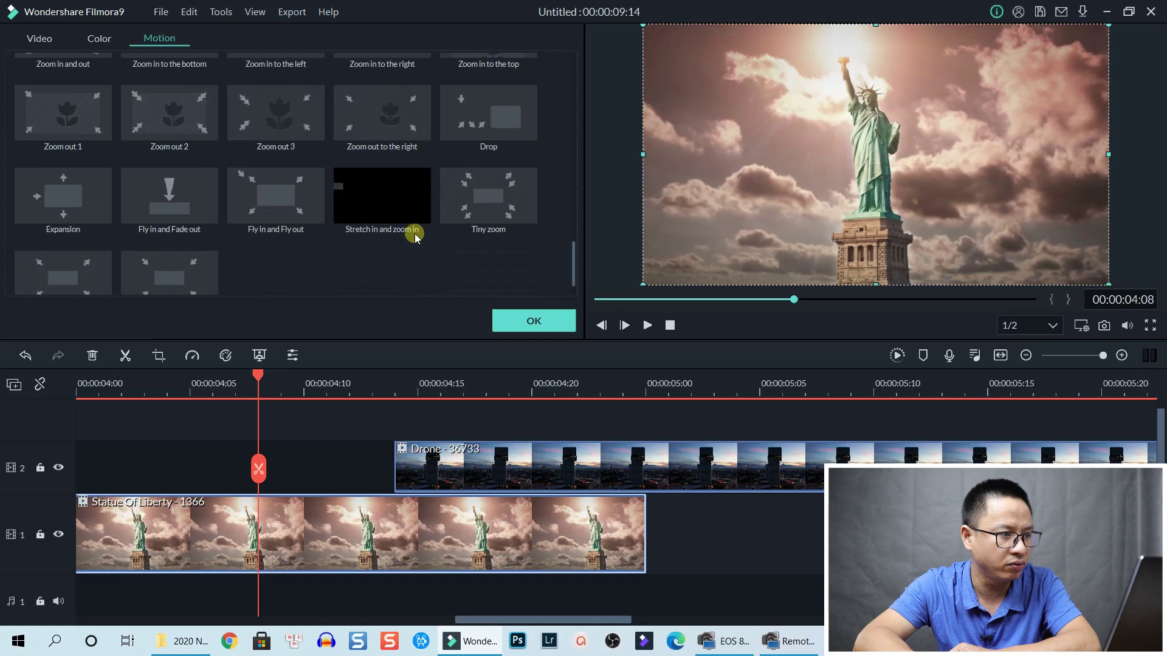
{"action": "scroll", "coordinate": [417, 240], "scroll_direction": "up", "scroll_amount": 10}
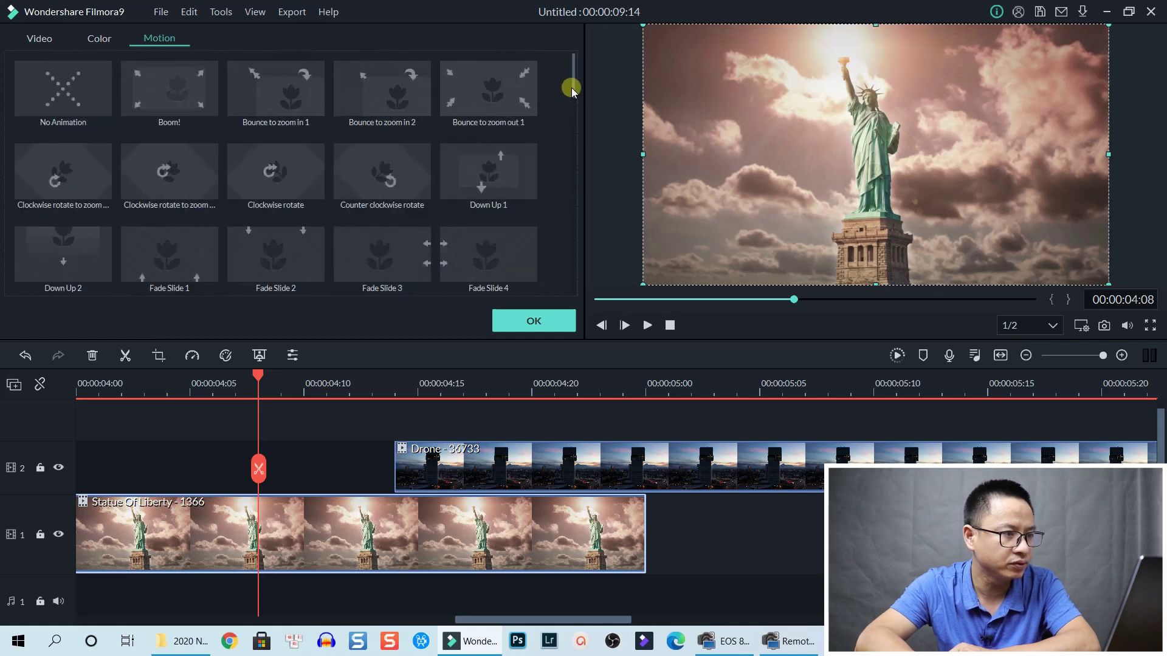
{"action": "left_click_drag", "start_coordinate": [571, 82], "coordinate": [566, 170]}
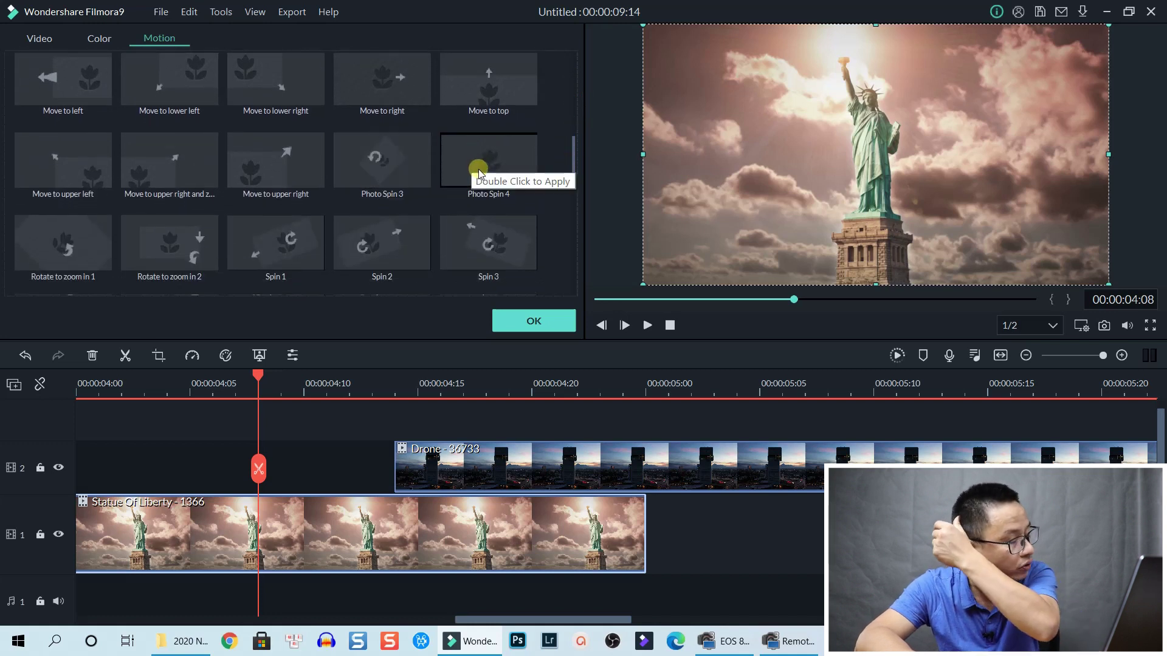
{"action": "mouse_move", "coordinate": [381, 162]}
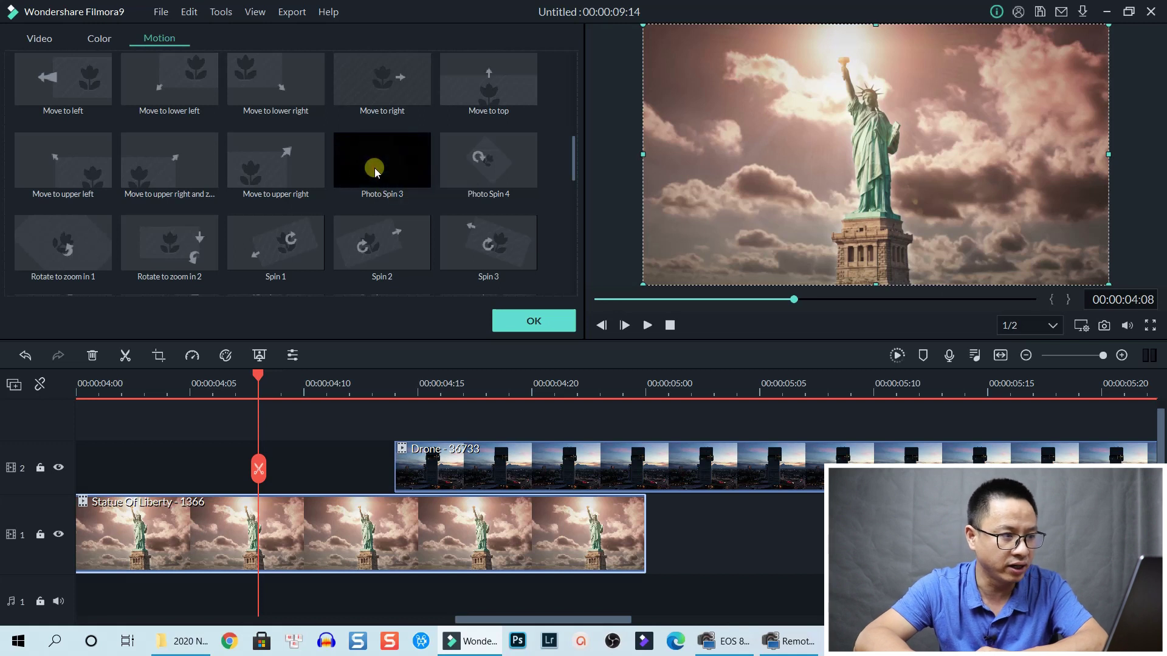
{"action": "double_click", "coordinate": [374, 170]}
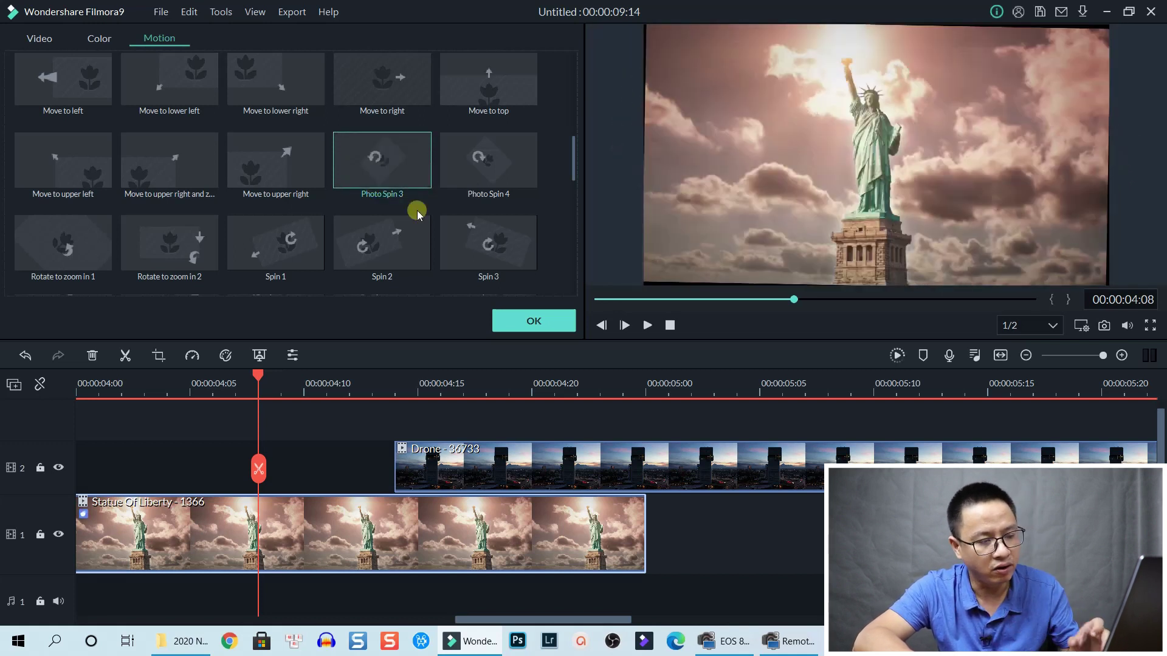
Step: Apply Photo Spin 3 to the Drone clip as well and confirm the motion changes
{"action": "left_click", "coordinate": [553, 471]}
{"action": "left_click", "coordinate": [383, 165]}
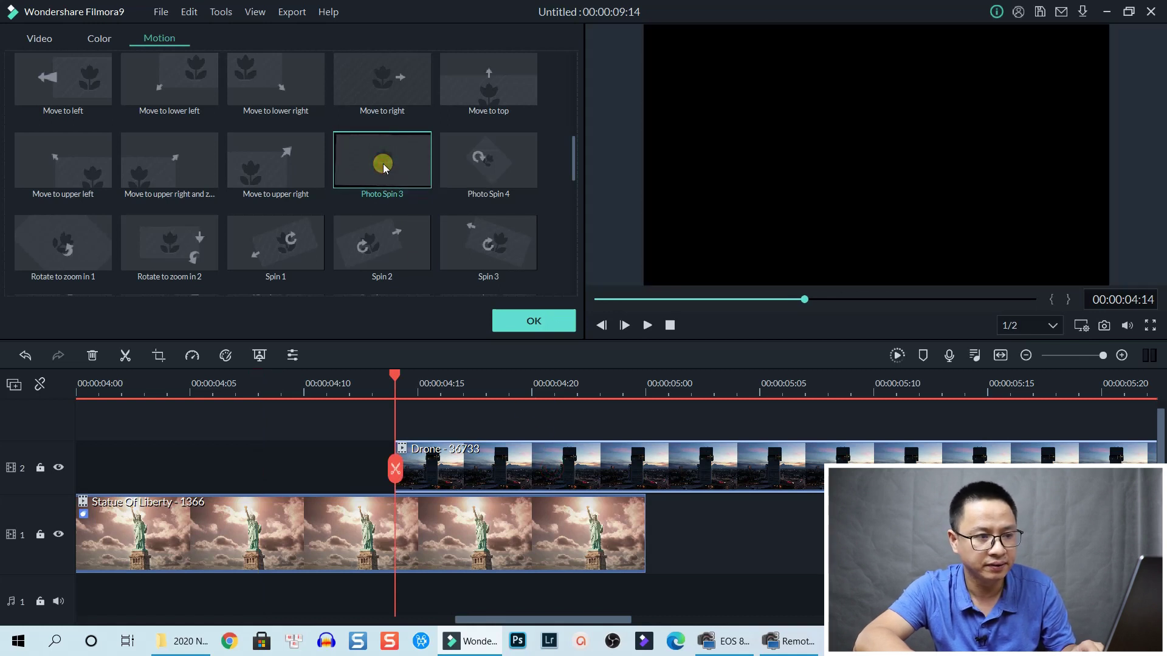
{"action": "left_click", "coordinate": [559, 326]}
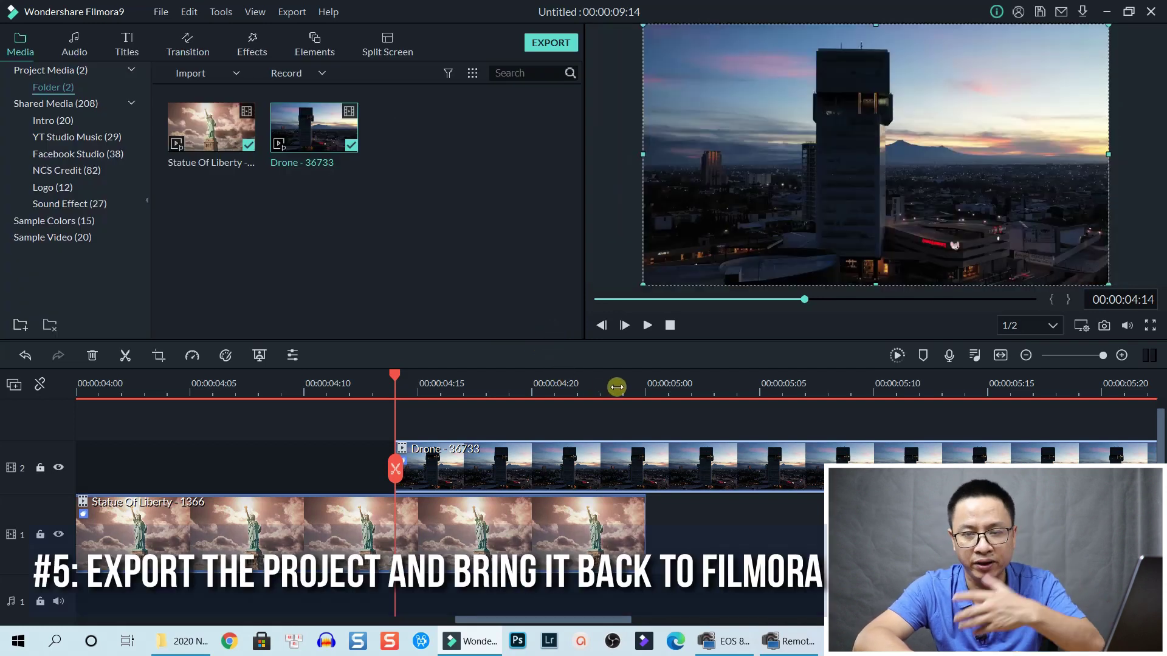
Step: Review the export quality settings and export as My Video.mp4, 1920x1080 25 fps MP4
{"action": "left_click", "coordinate": [550, 44]}
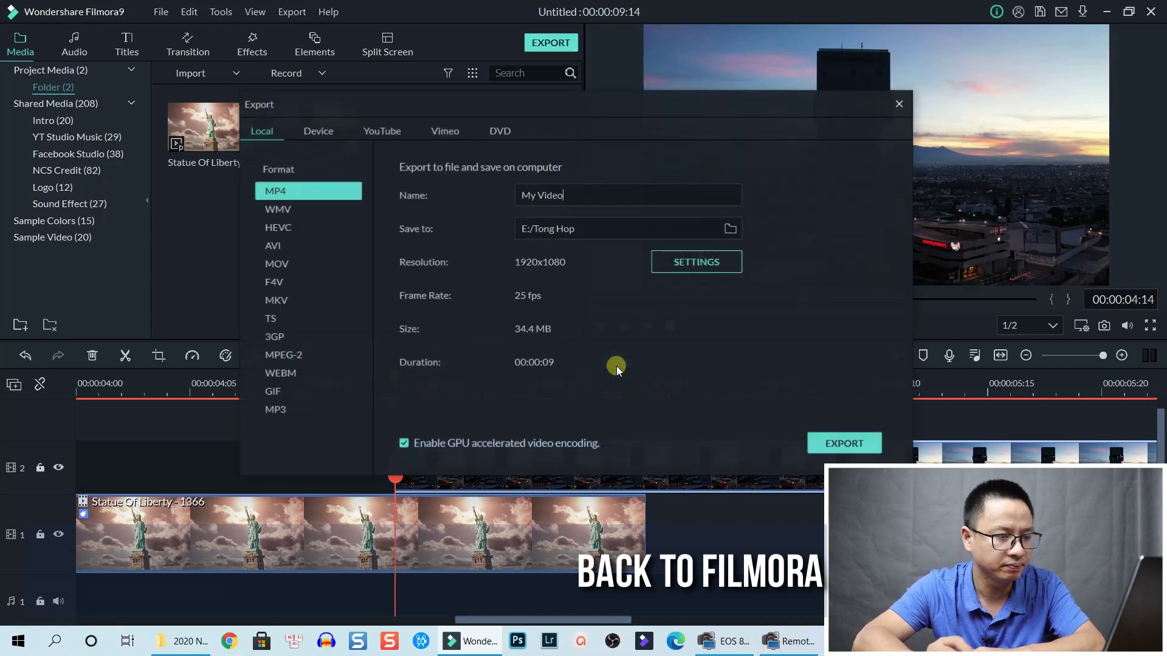
{"action": "left_click", "coordinate": [694, 263]}
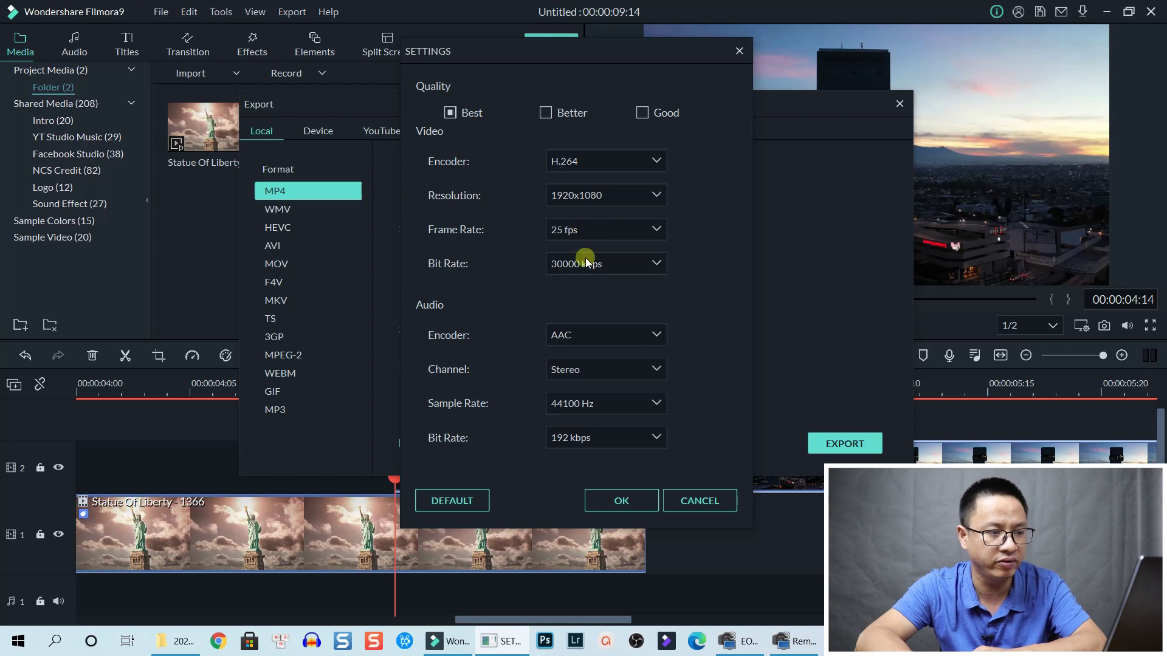
{"action": "left_click", "coordinate": [595, 501]}
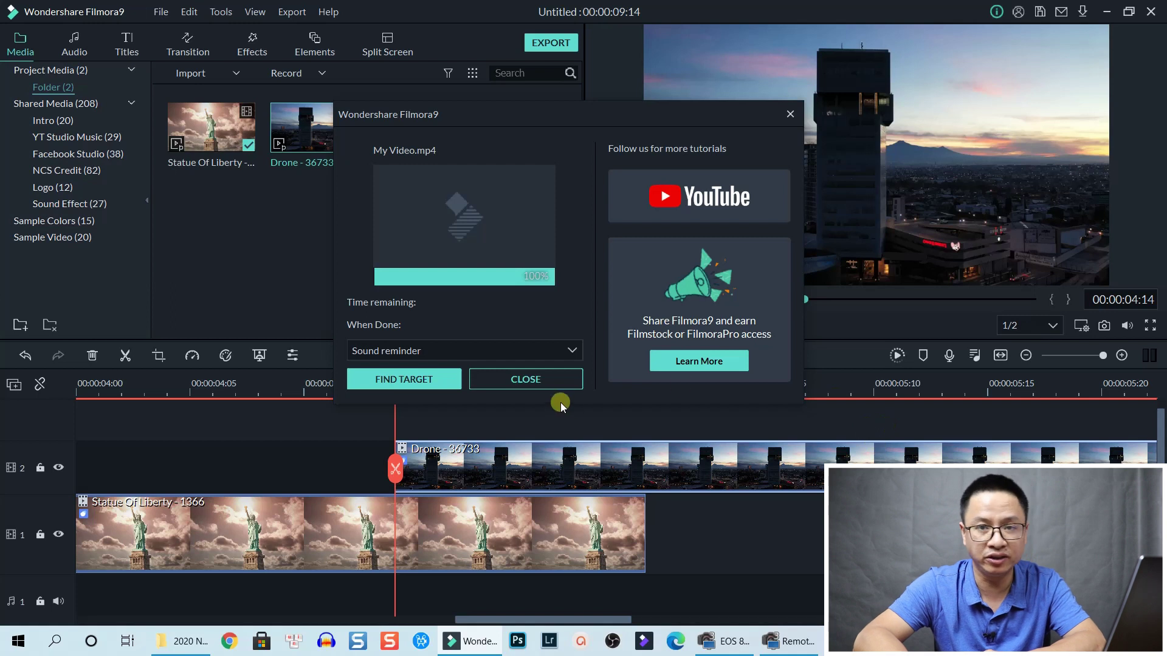
Step: Import the exported My Video.mp4 from its output folder into the media library
{"action": "left_click", "coordinate": [397, 379]}
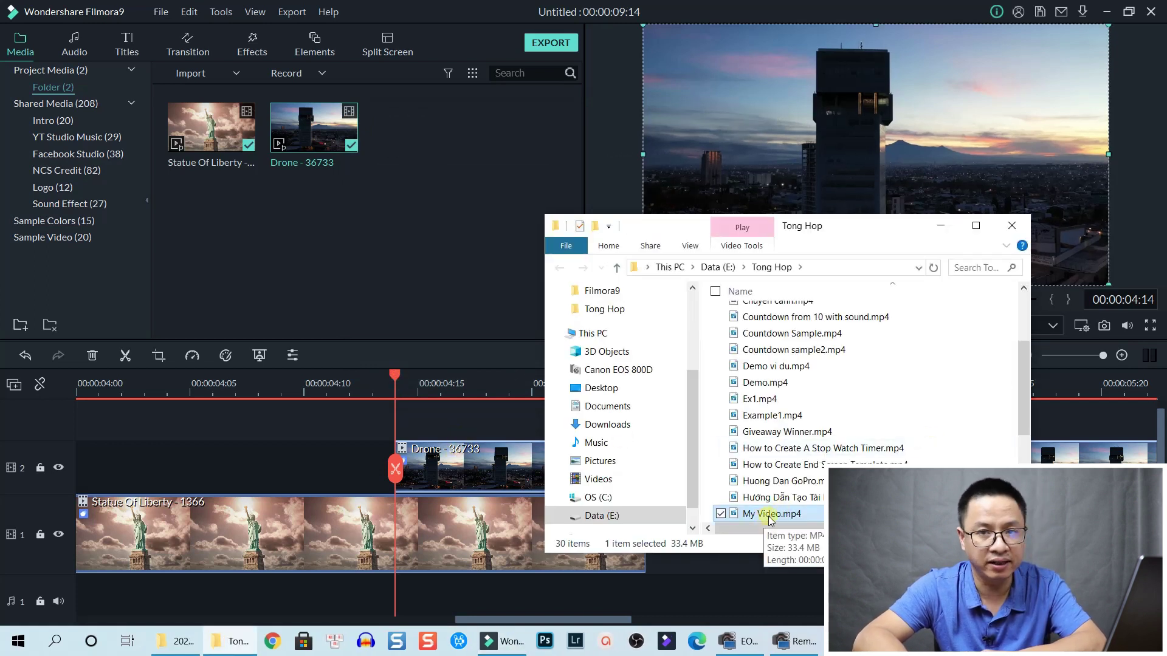
{"action": "mouse_move", "coordinate": [769, 515]}
{"action": "left_mouse_down"}
{"action": "mouse_move", "coordinate": [315, 238]}
{"action": "mouse_move", "coordinate": [334, 246]}
{"action": "left_mouse_up"}
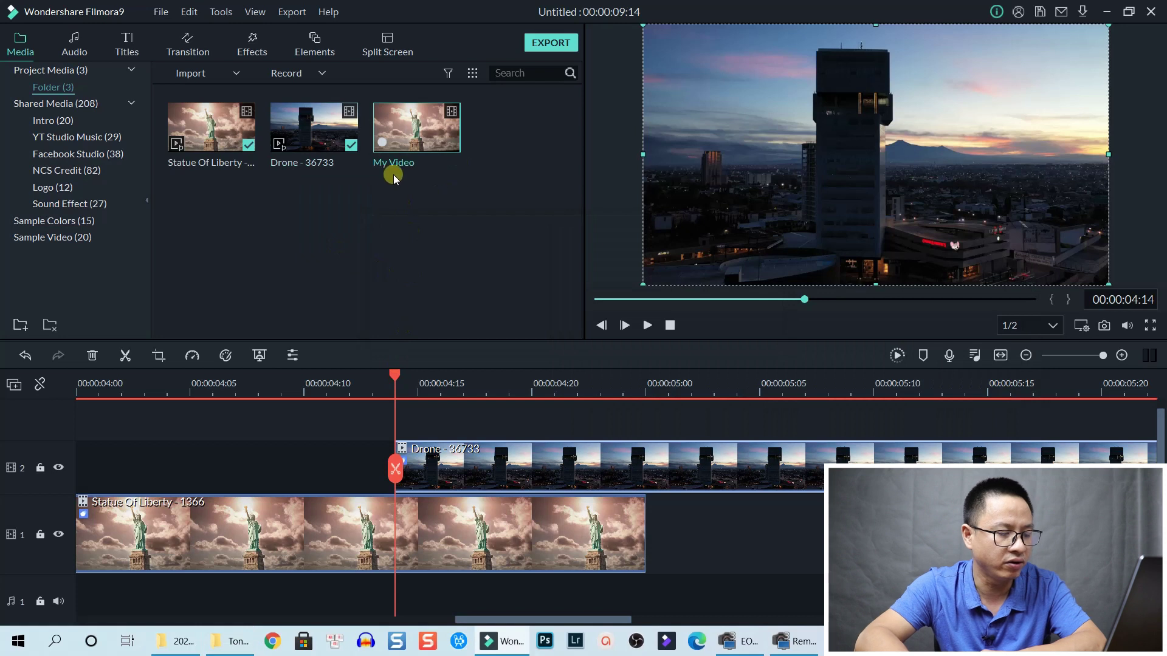
{"action": "left_click_drag", "start_coordinate": [406, 176], "coordinate": [459, 450]}
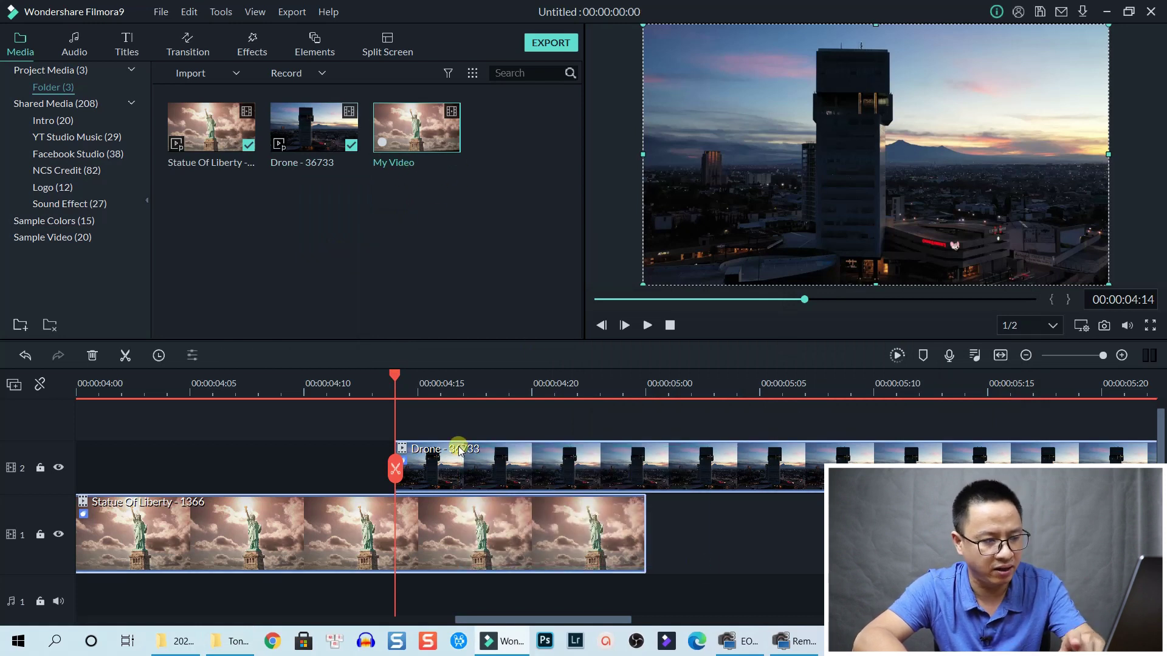
{"action": "mouse_move", "coordinate": [417, 128]}
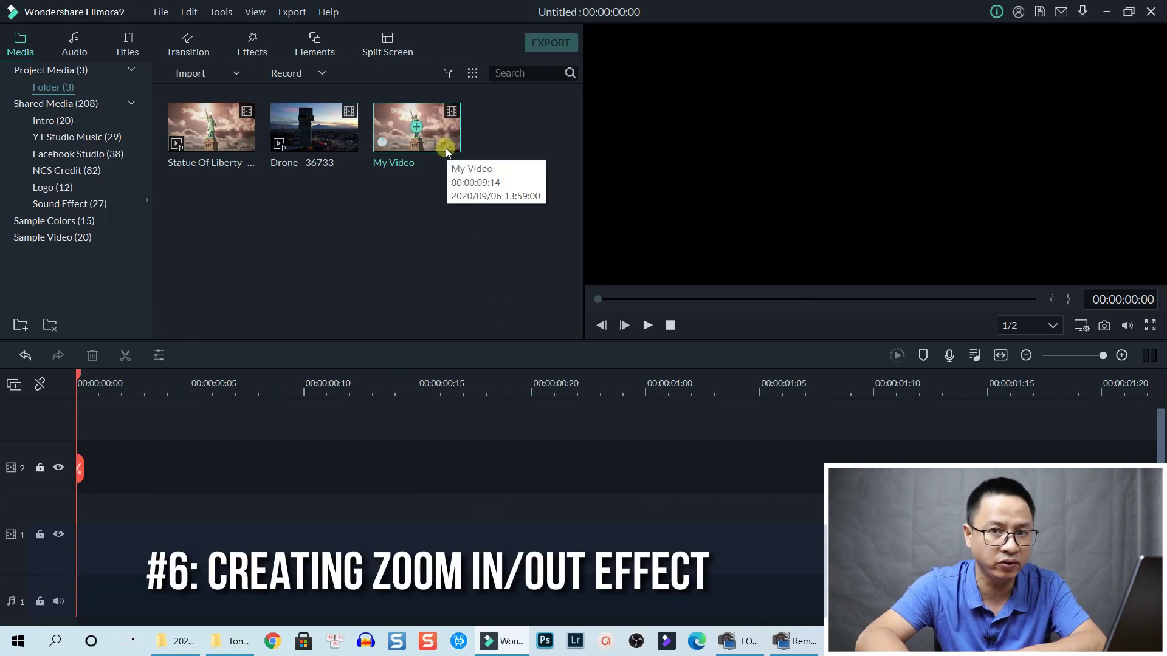
Step: Put My Video on track 2 and play it to stop near 00:00:01:20
{"action": "left_click_drag", "start_coordinate": [447, 151], "coordinate": [60, 491]}
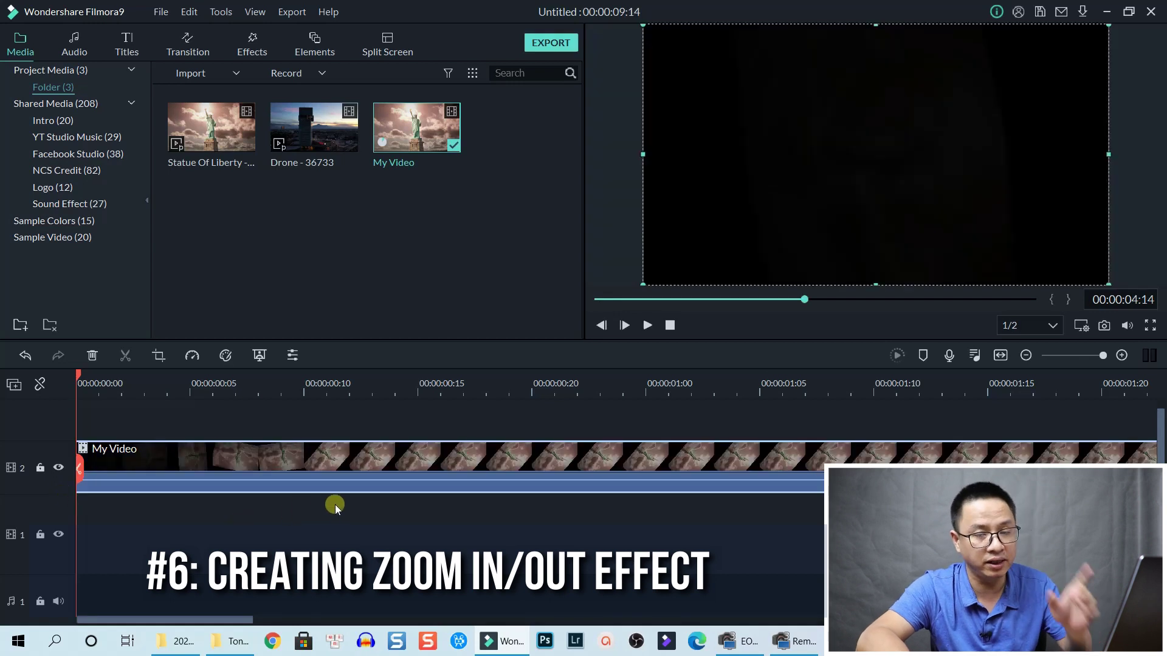
{"action": "key", "text": "space"}
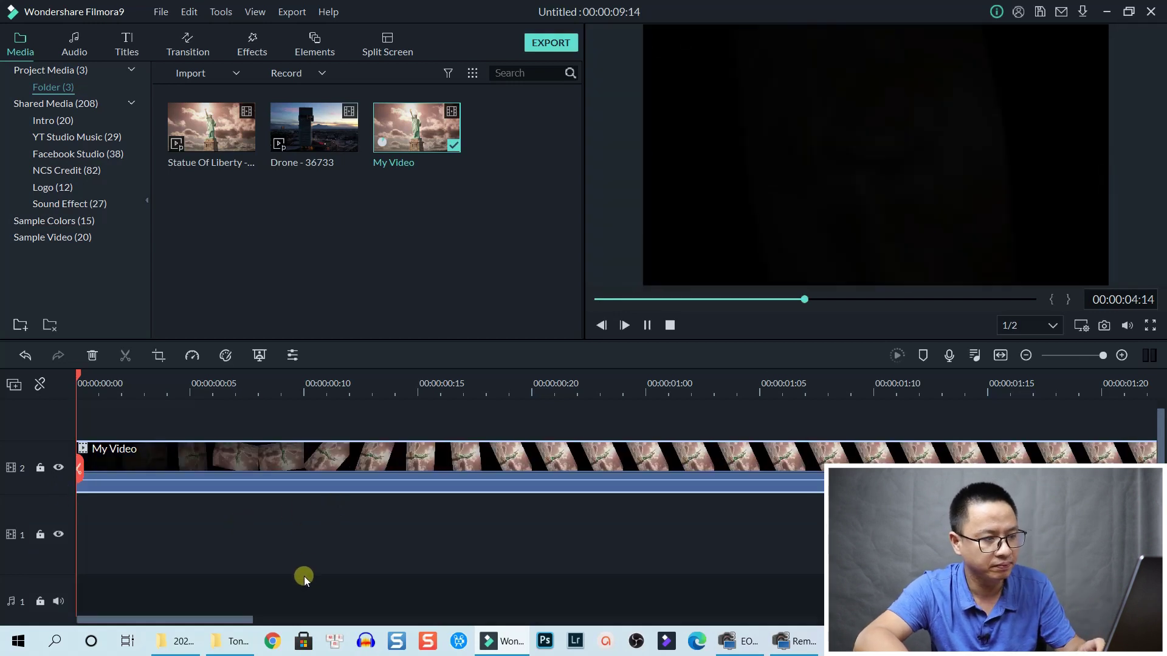
{"action": "key", "text": "space"}
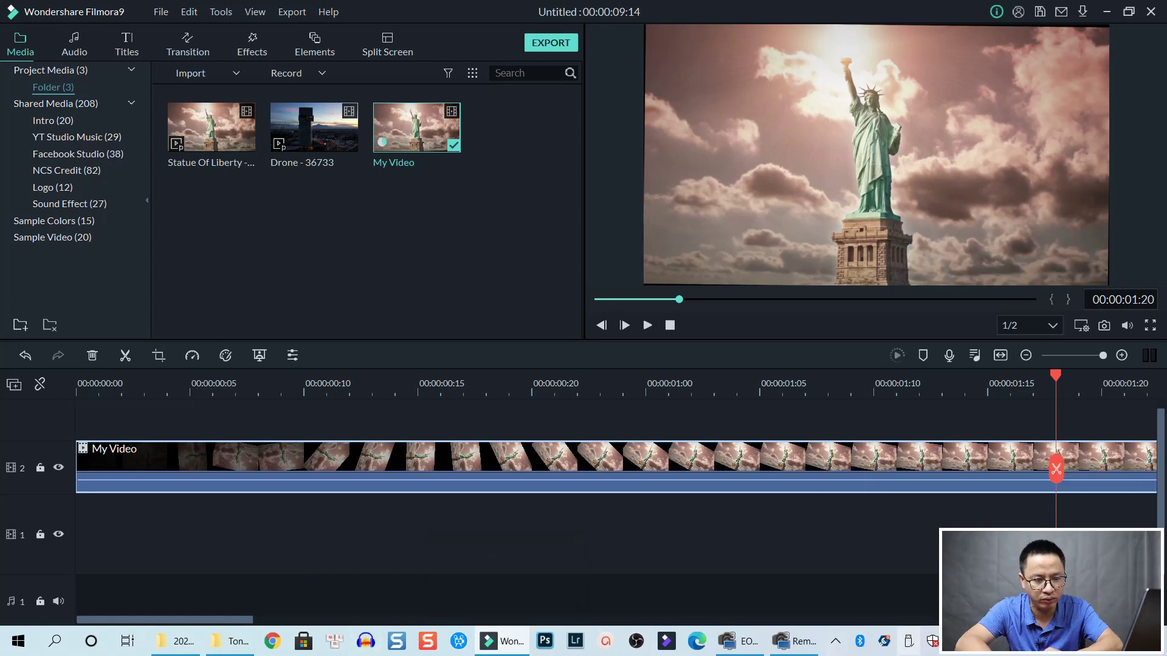
Step: Split My Video at 00:00:01:20 and delete the piece before the cut
{"action": "left_click", "coordinate": [1057, 470]}
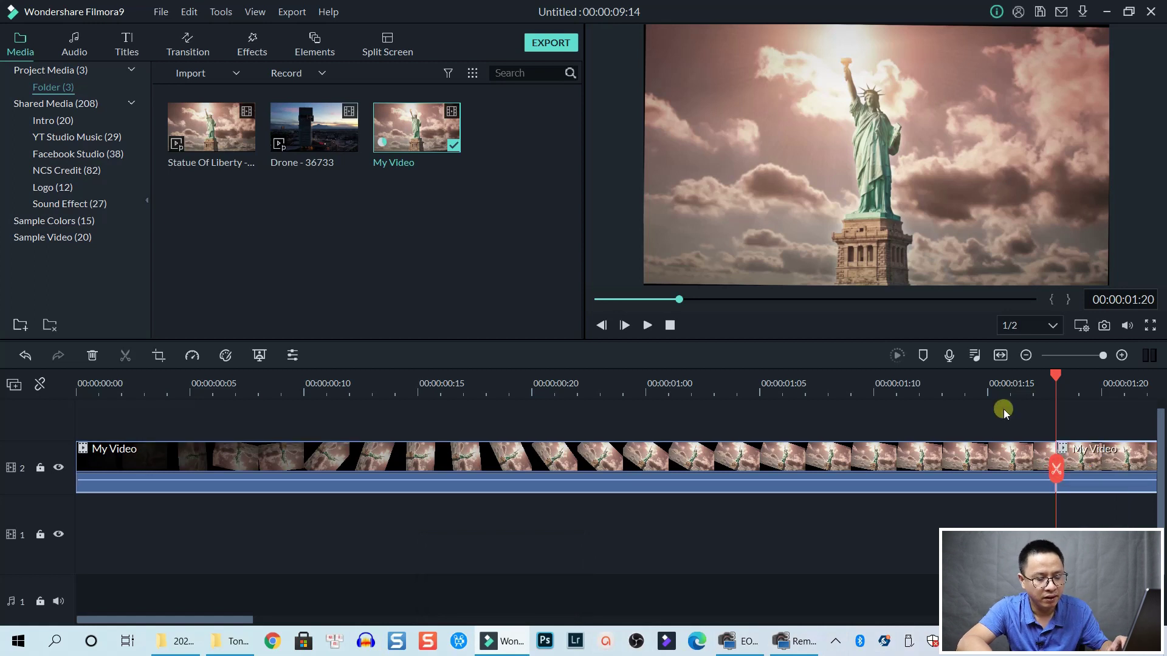
{"action": "left_click", "coordinate": [999, 356]}
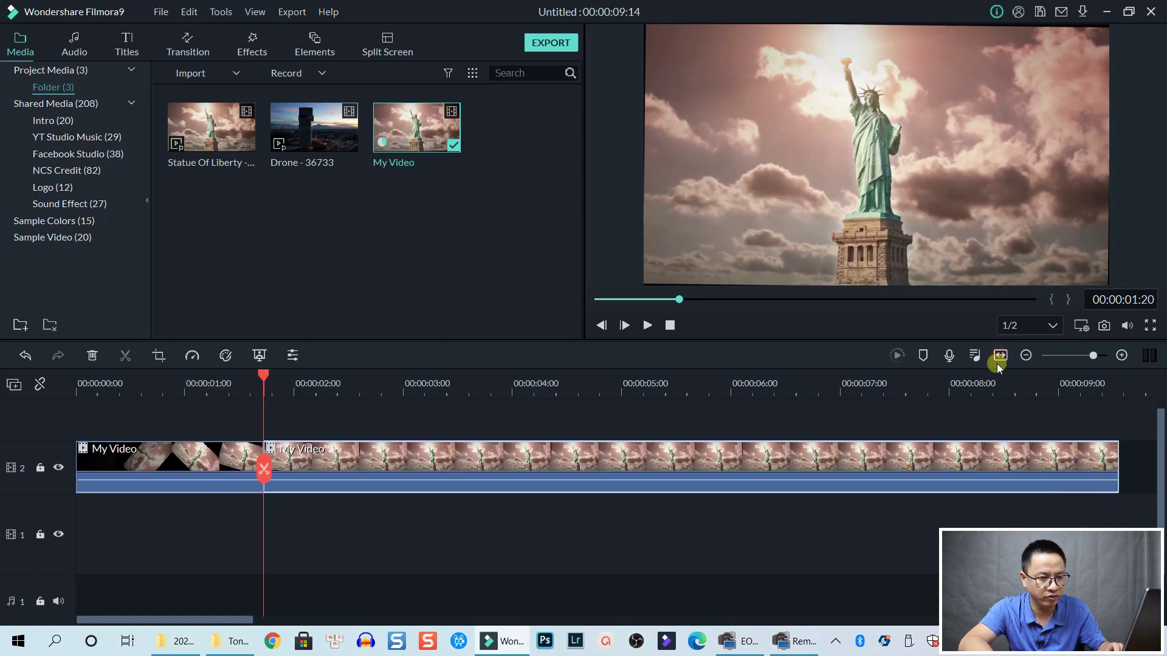
{"action": "left_click", "coordinate": [207, 466]}
{"action": "key", "text": "Delete"}
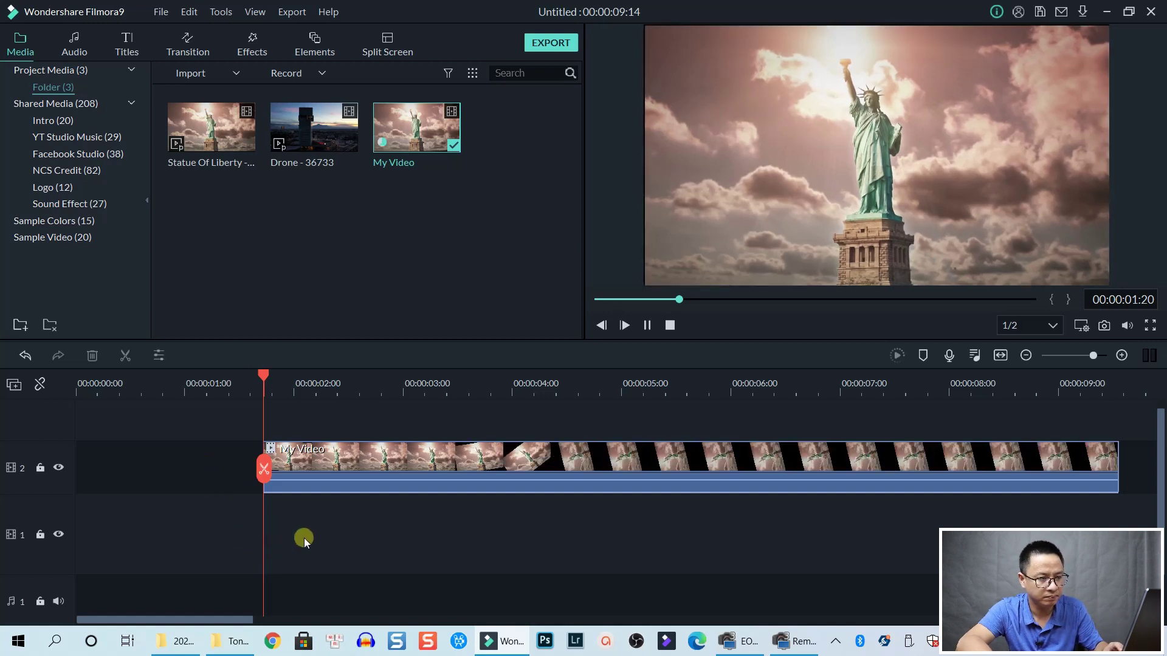
Step: Cut the clip again around 00:00:06:16 and delete the part after it
{"action": "key", "text": "space"}
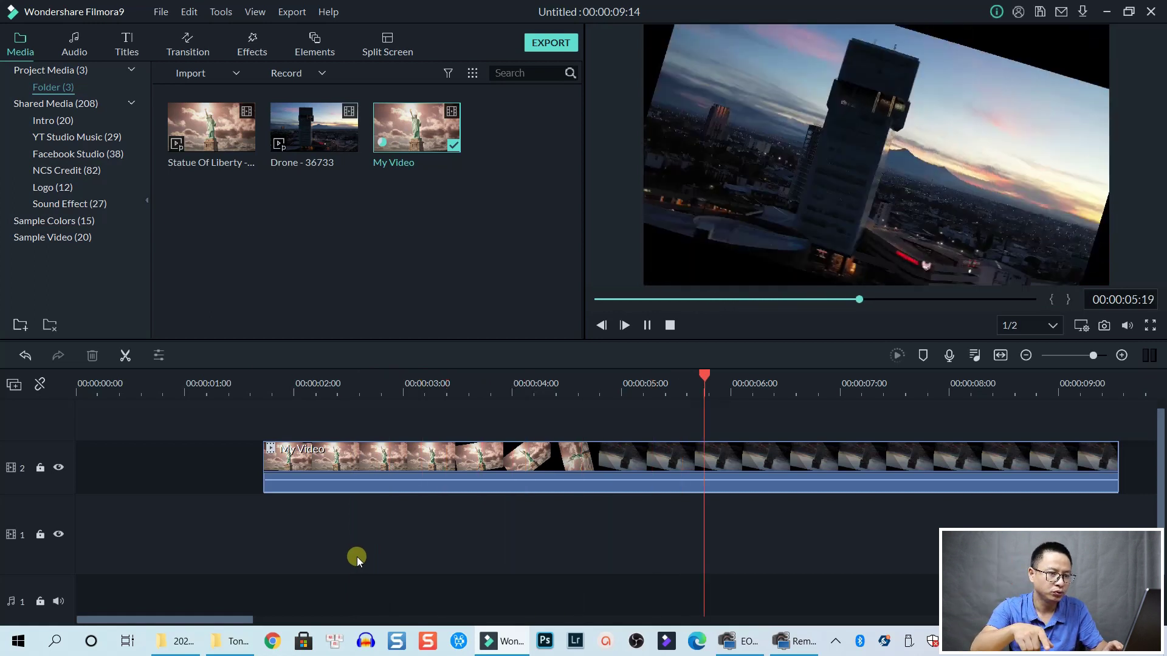
{"action": "key", "text": "space"}
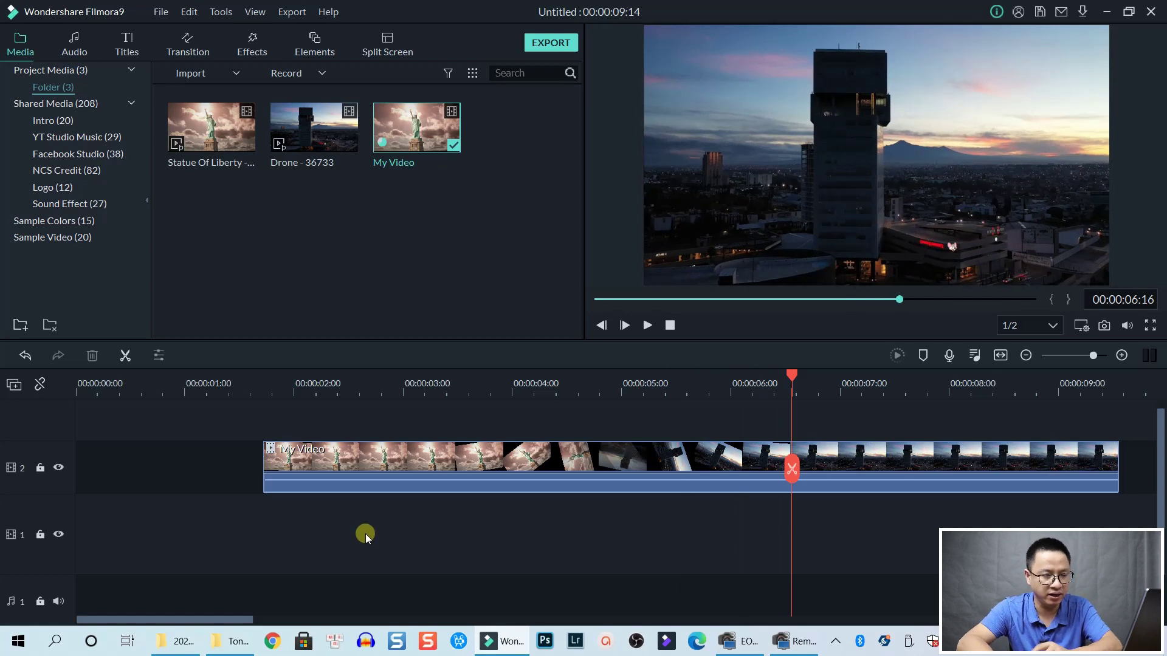
{"action": "left_click", "coordinate": [791, 469]}
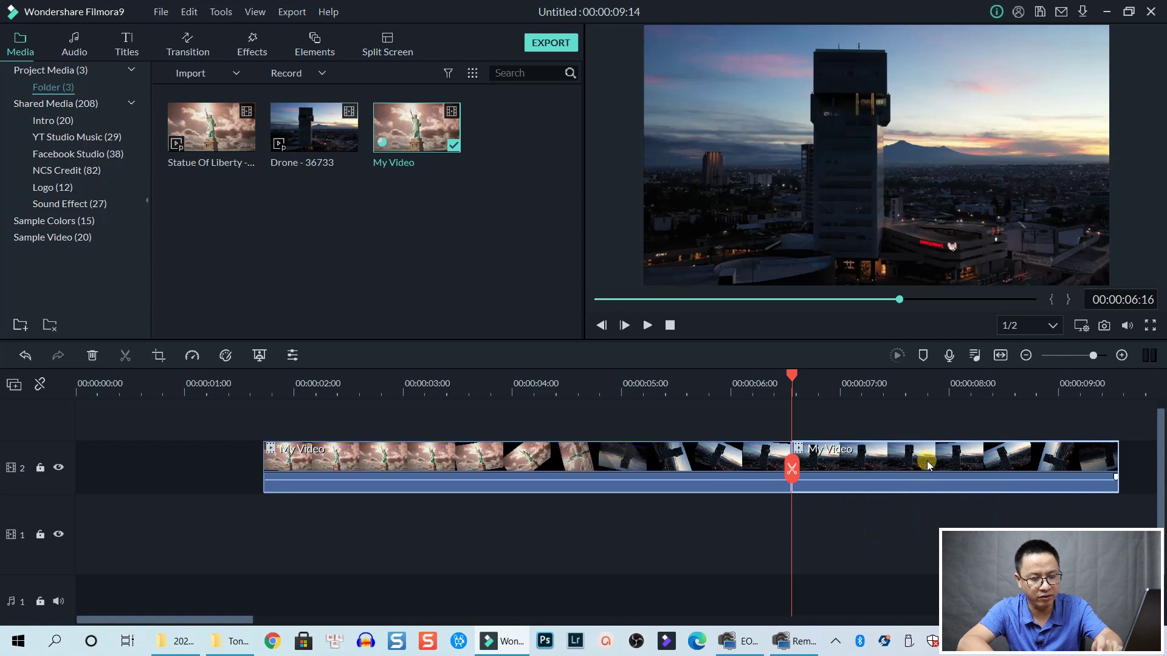
{"action": "key", "text": "Delete"}
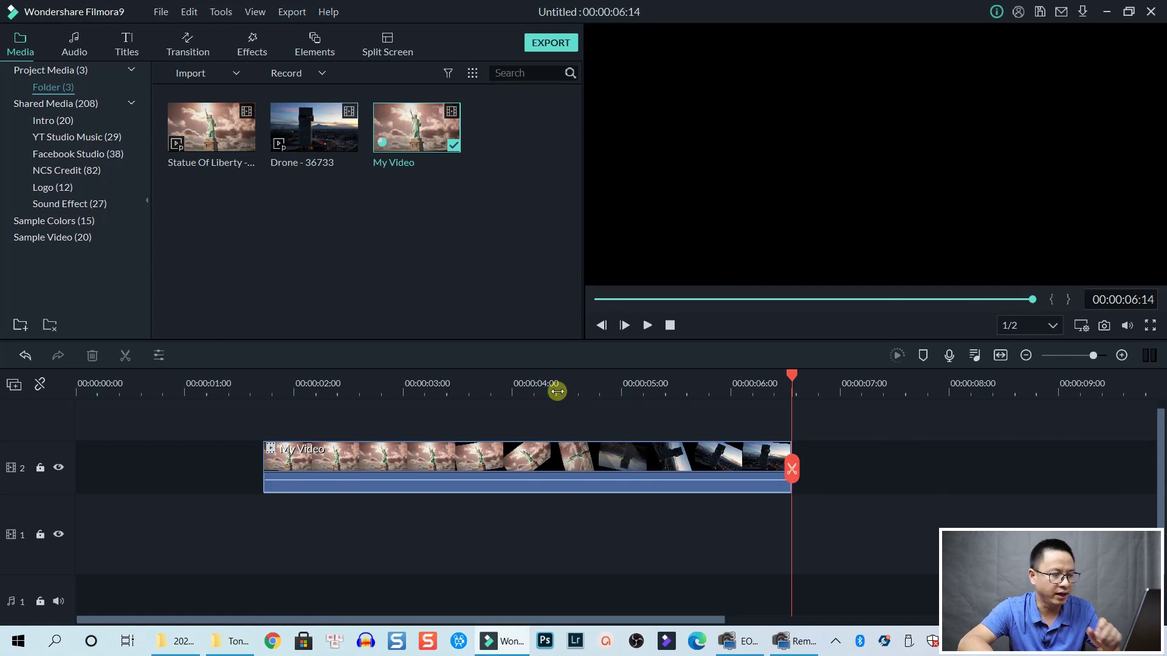
Step: Scrub the playhead to about 00:00:04:16, where the statue's rotation blurs
{"action": "left_click", "coordinate": [548, 388]}
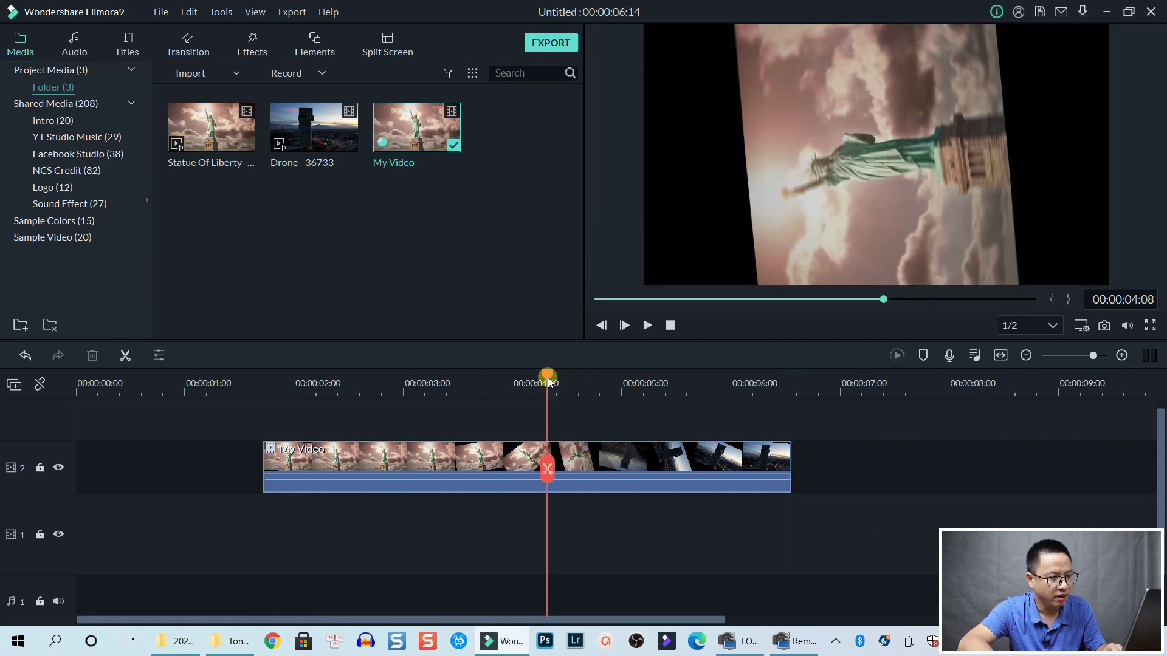
{"action": "key", "text": "Left"}
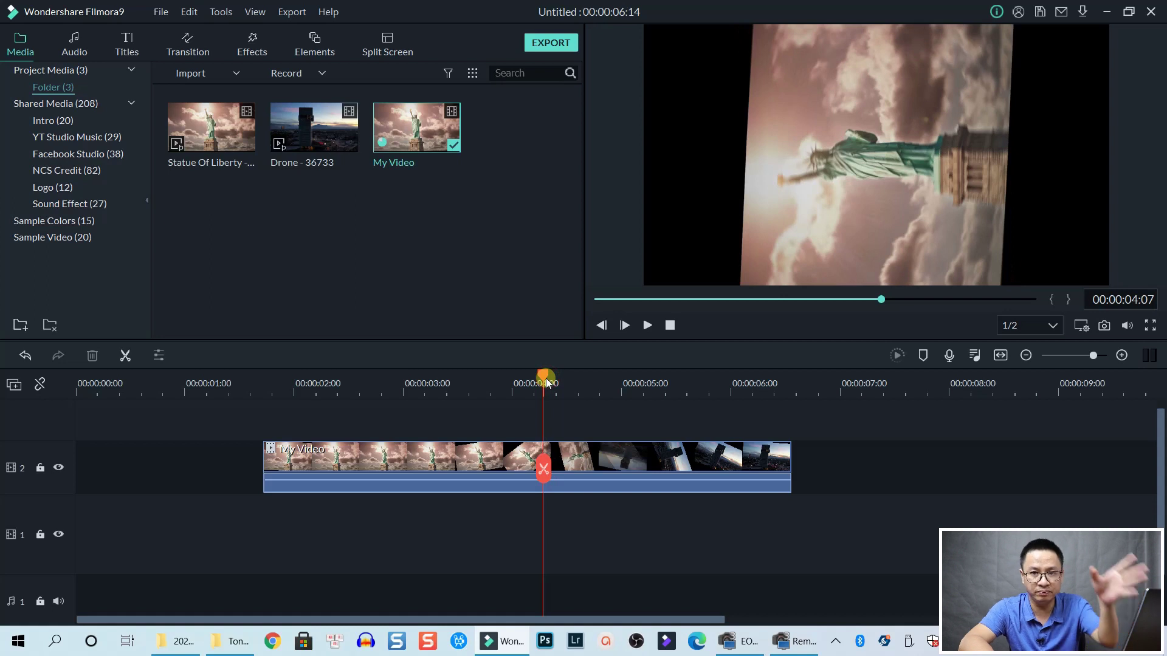
{"action": "mouse_move", "coordinate": [546, 381]}
{"action": "left_mouse_down"}
{"action": "mouse_move", "coordinate": [592, 374]}
{"action": "mouse_move", "coordinate": [582, 378]}
{"action": "left_mouse_up"}
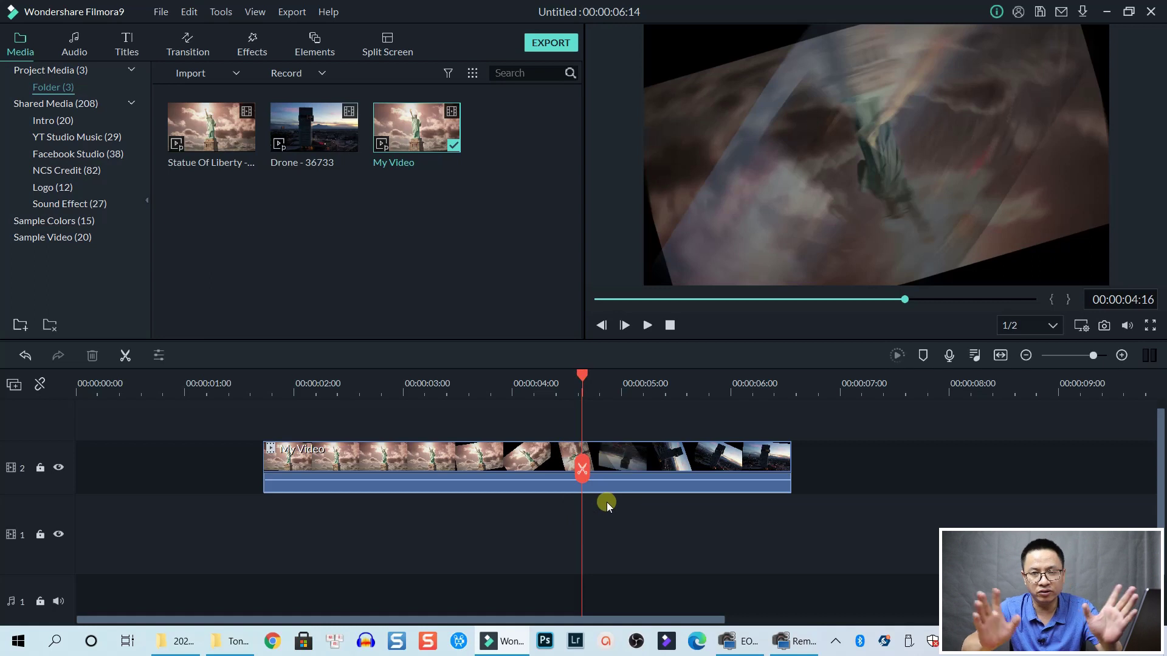
Step: Give My Video a Pan & Zoom ending on a 142x80 close-up of the statue's middle
{"action": "mouse_move", "coordinate": [527, 467]}
{"action": "left_click", "coordinate": [638, 450]}
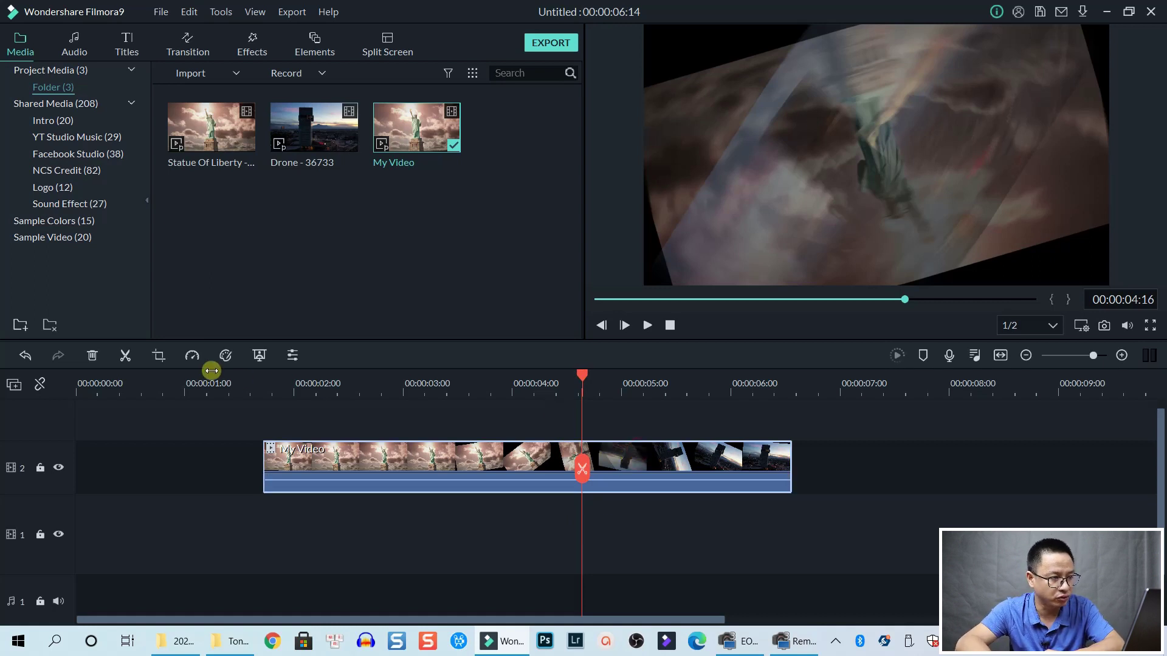
{"action": "left_click", "coordinate": [161, 357]}
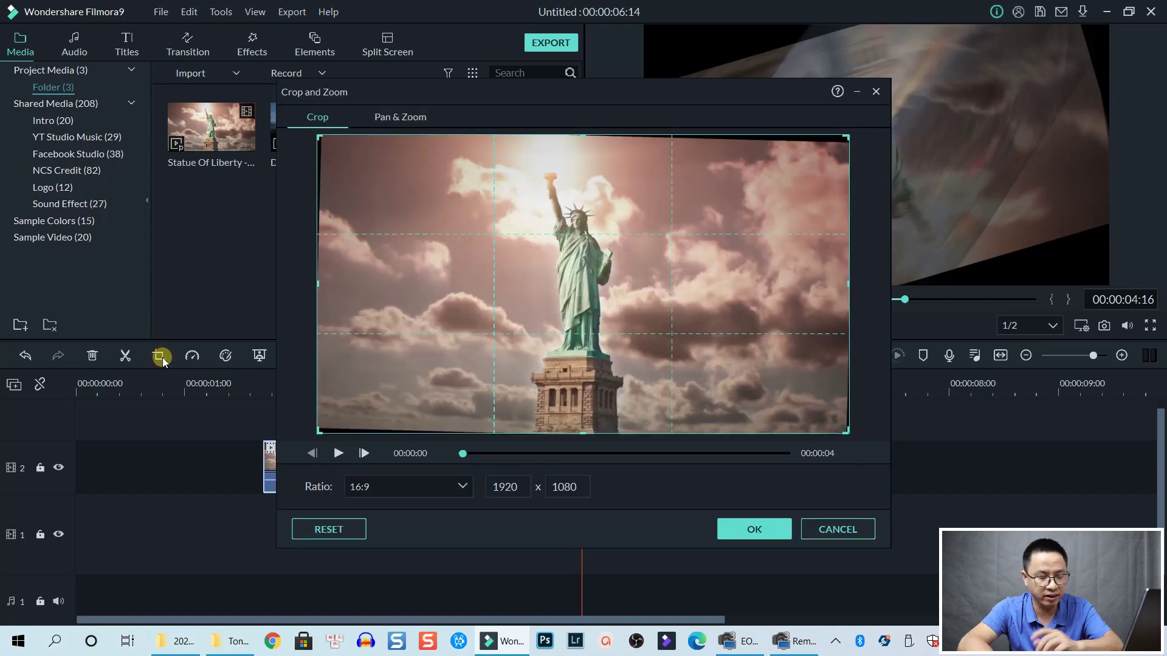
{"action": "left_click", "coordinate": [390, 121]}
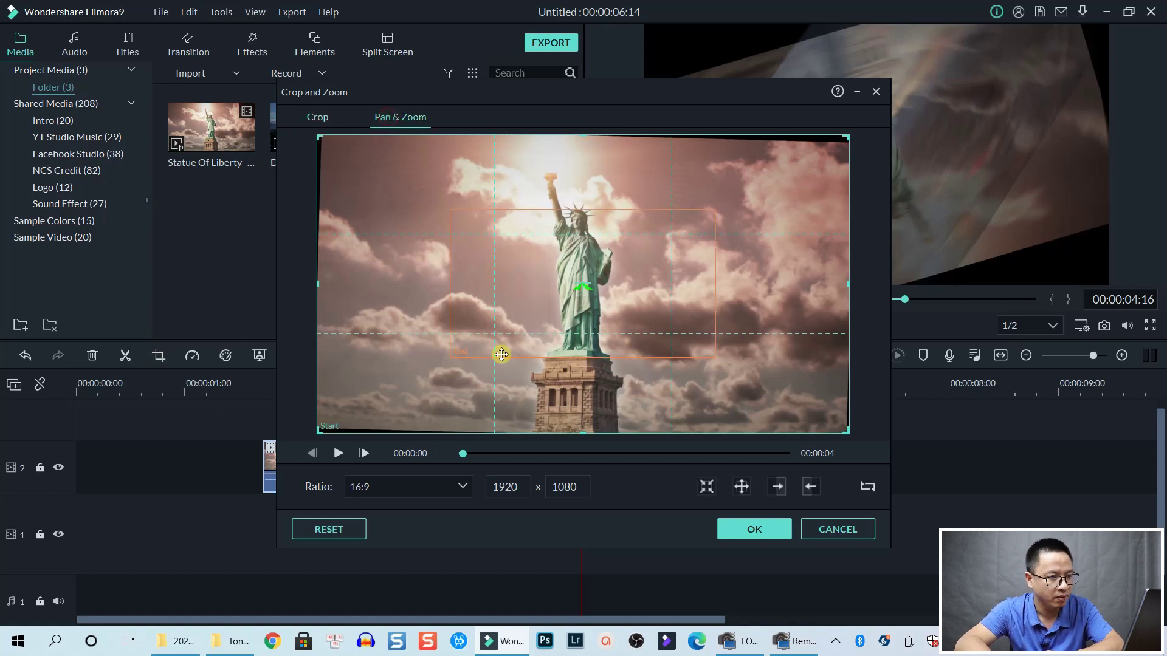
{"action": "left_click", "coordinate": [454, 356]}
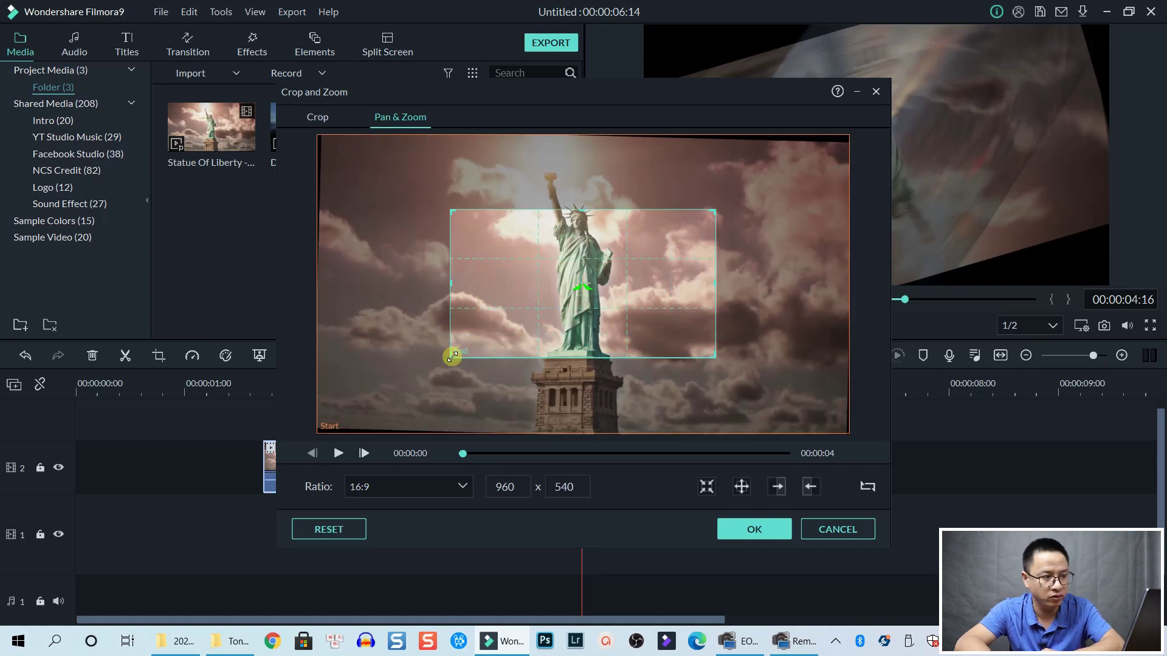
{"action": "mouse_move", "coordinate": [452, 357]}
{"action": "left_mouse_down"}
{"action": "mouse_move", "coordinate": [690, 251]}
{"action": "mouse_move", "coordinate": [584, 282]}
{"action": "left_mouse_up"}
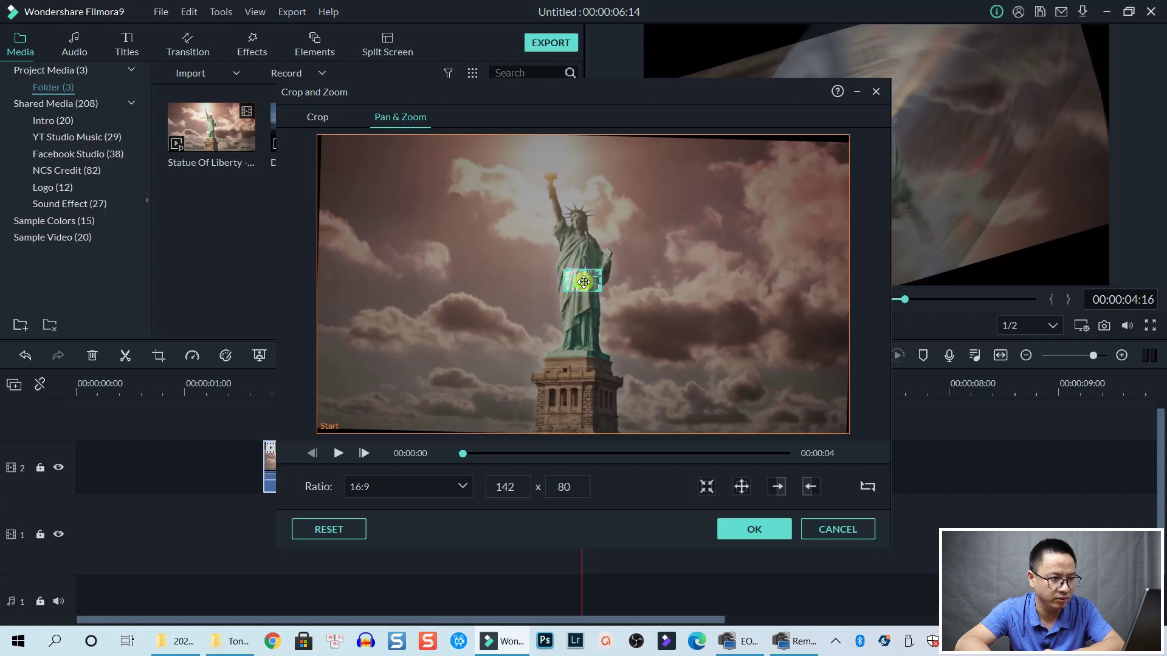
{"action": "left_click", "coordinate": [739, 533]}
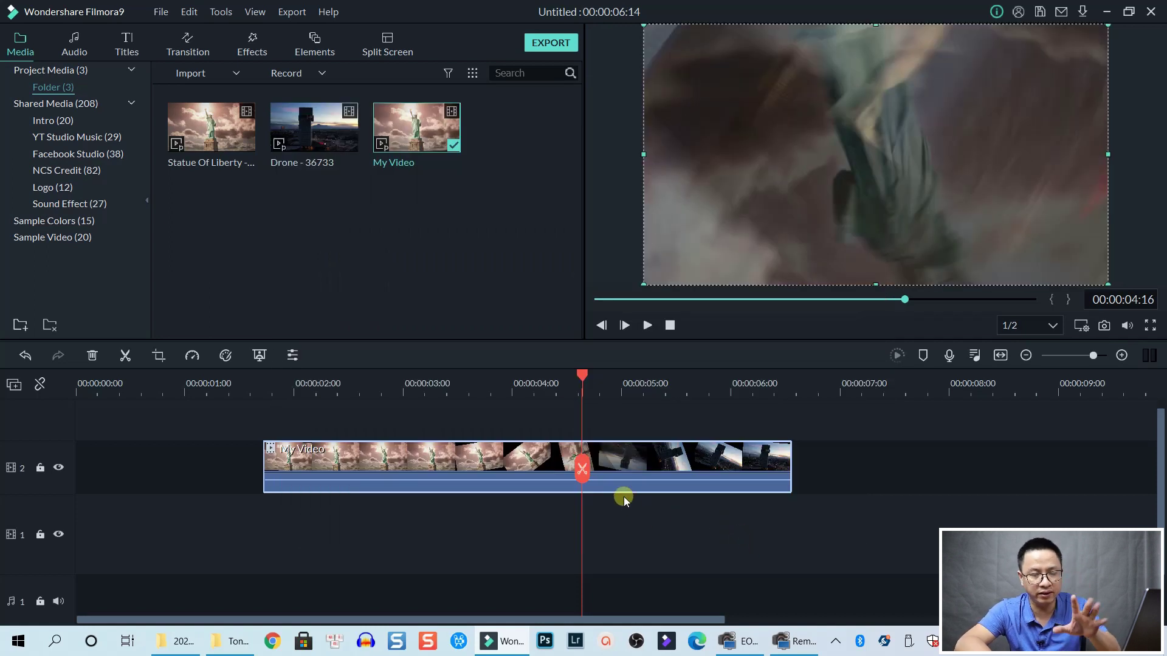
Step: Split My Video at 00:00:04:16 and swap the second part's pan-and-zoom start and end
{"action": "left_click", "coordinate": [582, 473]}
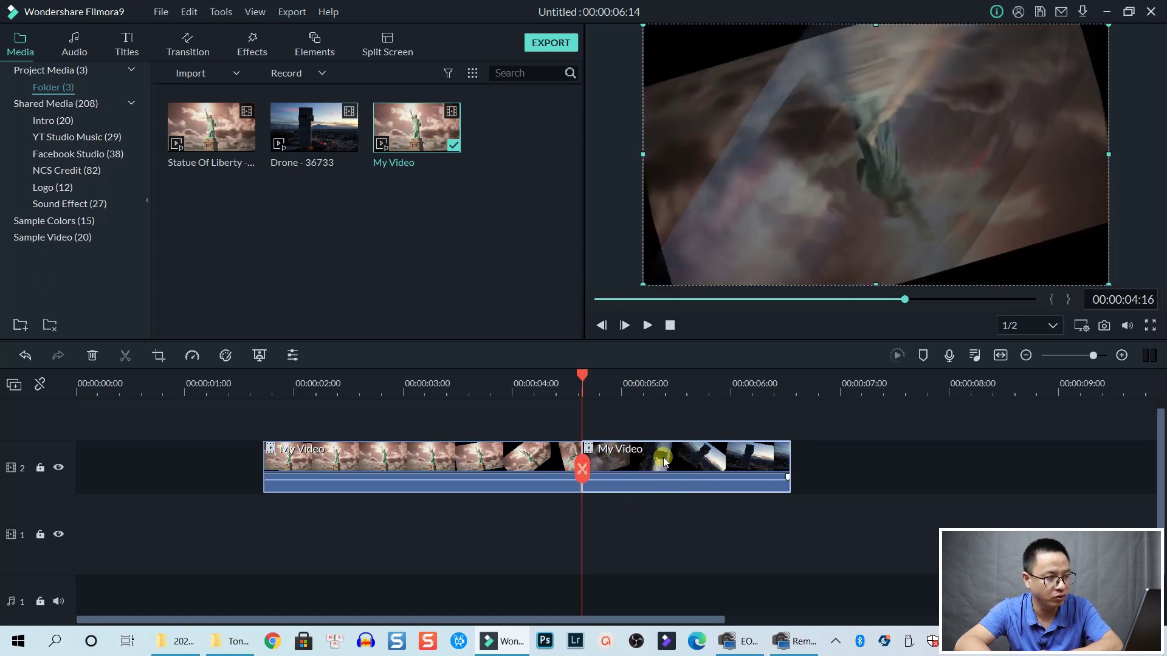
{"action": "left_click", "coordinate": [157, 356]}
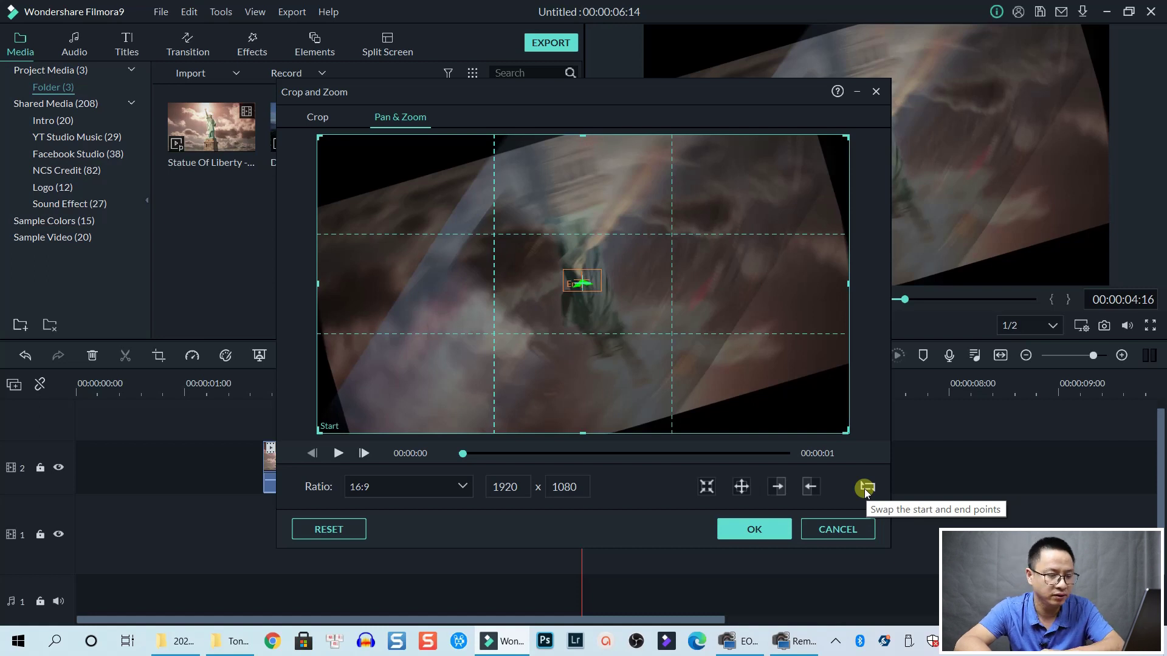
{"action": "left_click", "coordinate": [866, 488]}
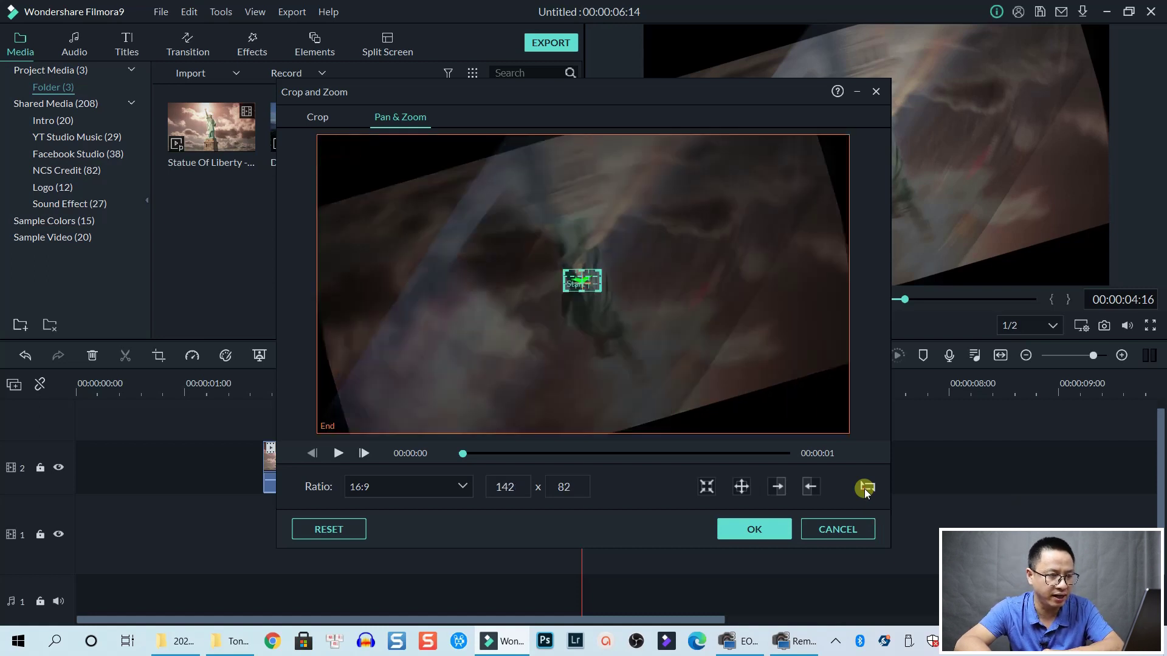
{"action": "left_click", "coordinate": [754, 529]}
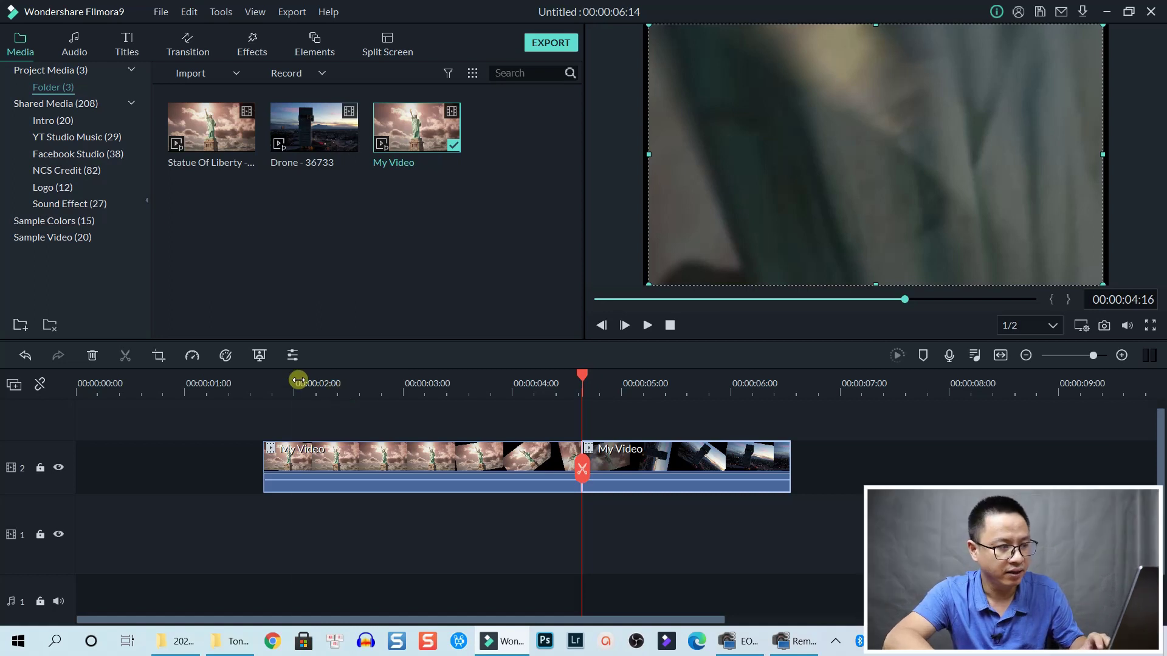
Step: Play back the split zoom edit starting from 00:00:02:00
{"action": "left_click", "coordinate": [299, 381]}
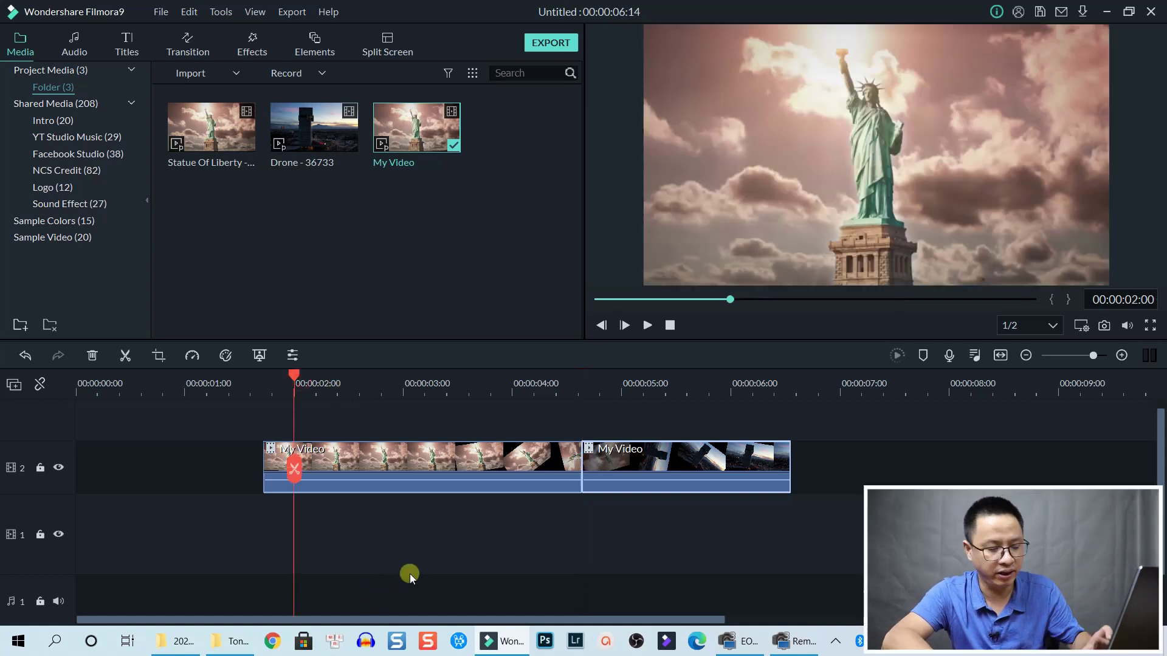
{"action": "key", "text": "space"}
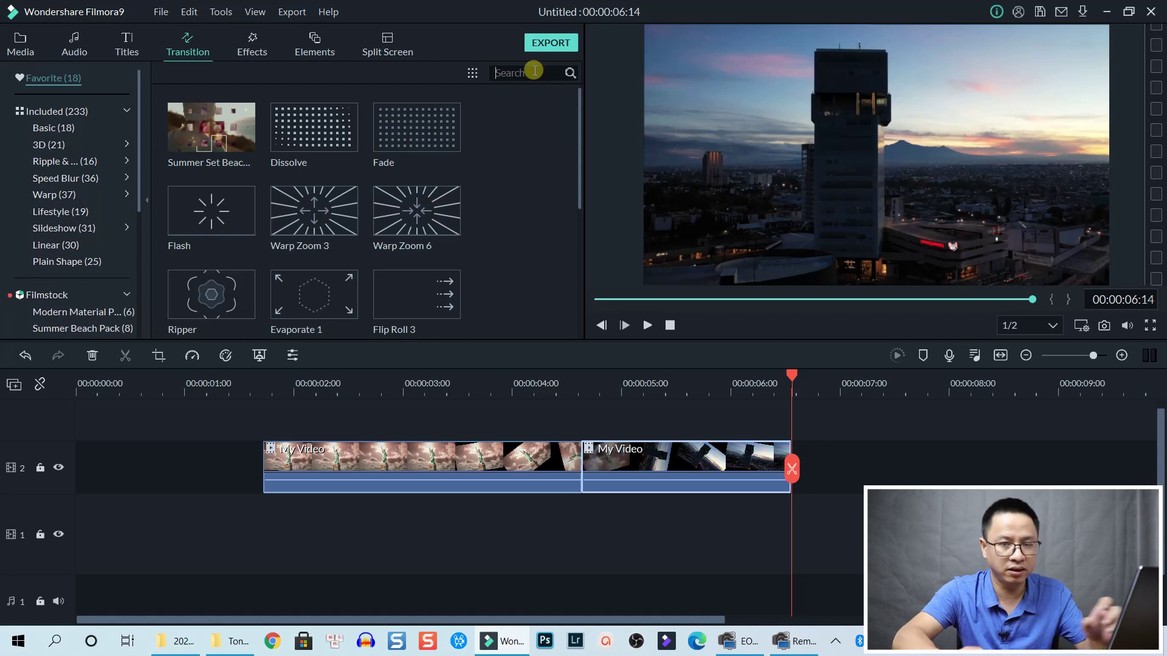
Step: Search 'flas' and place the Flash transition on the cut between the My Video clips
{"action": "type", "text": "flas"}
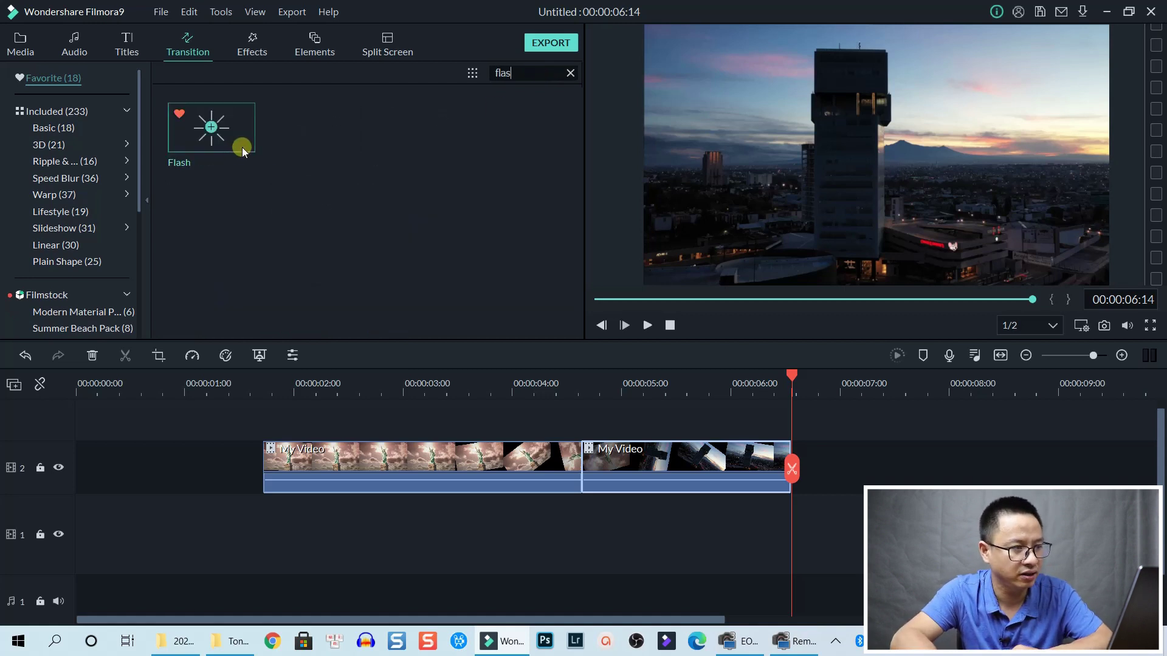
{"action": "left_click_drag", "start_coordinate": [238, 145], "coordinate": [578, 460]}
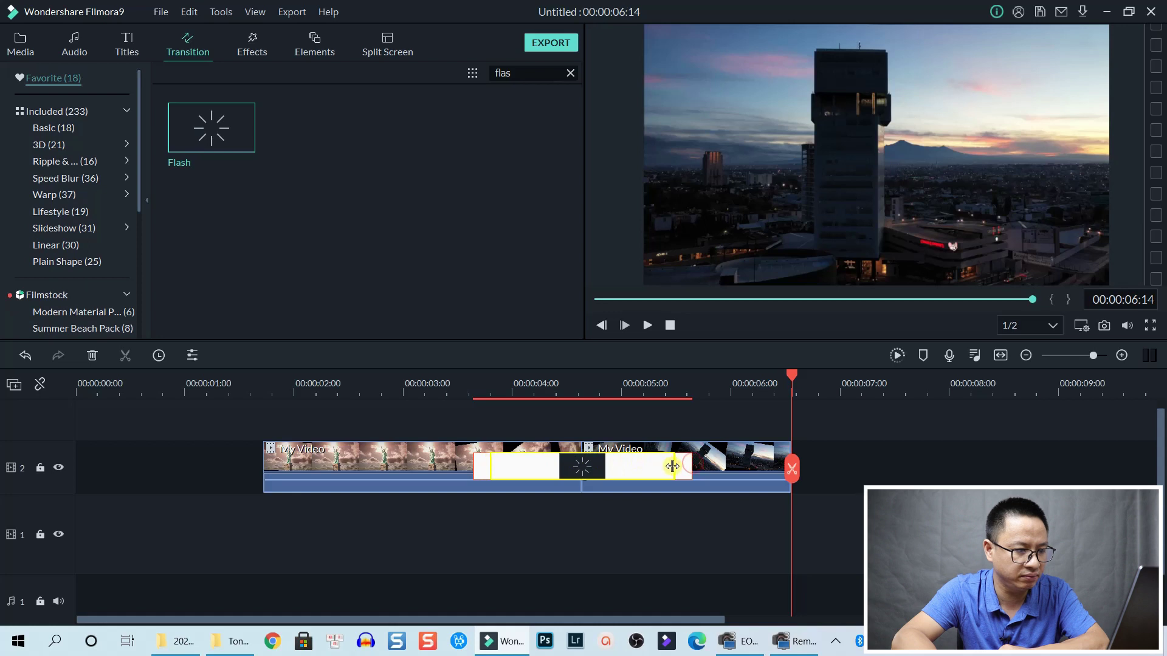
{"action": "left_click_drag", "start_coordinate": [672, 466], "coordinate": [669, 466]}
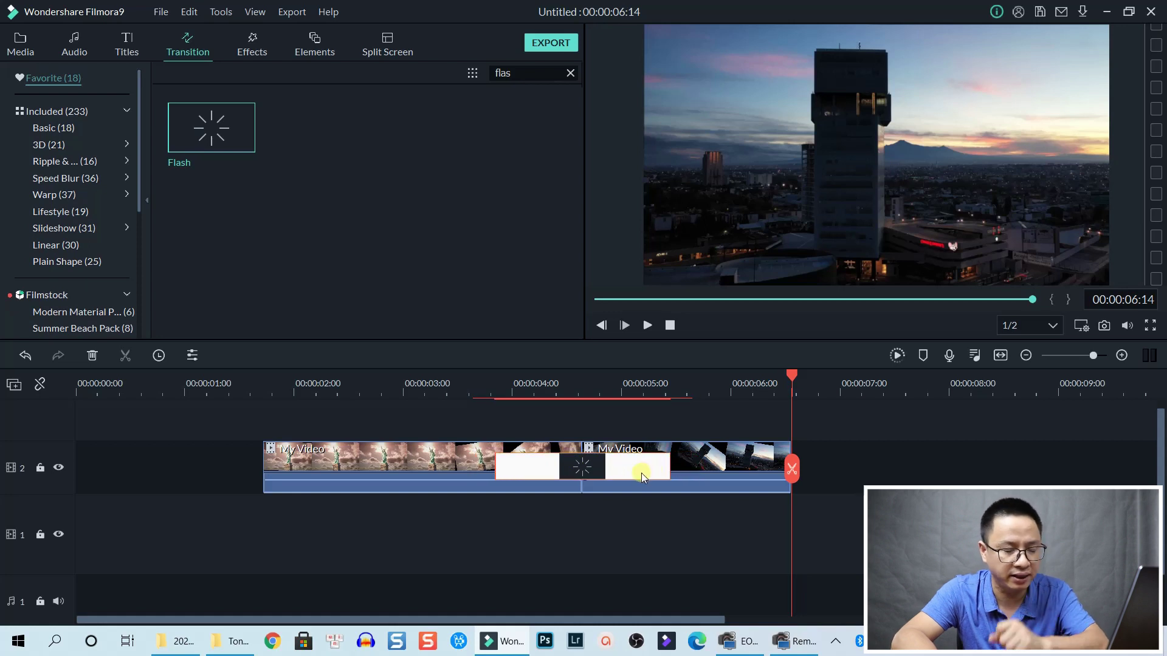
Step: Set the Flash transition's duration to 00:00:01:00 and confirm it
{"action": "double_click", "coordinate": [640, 472]}
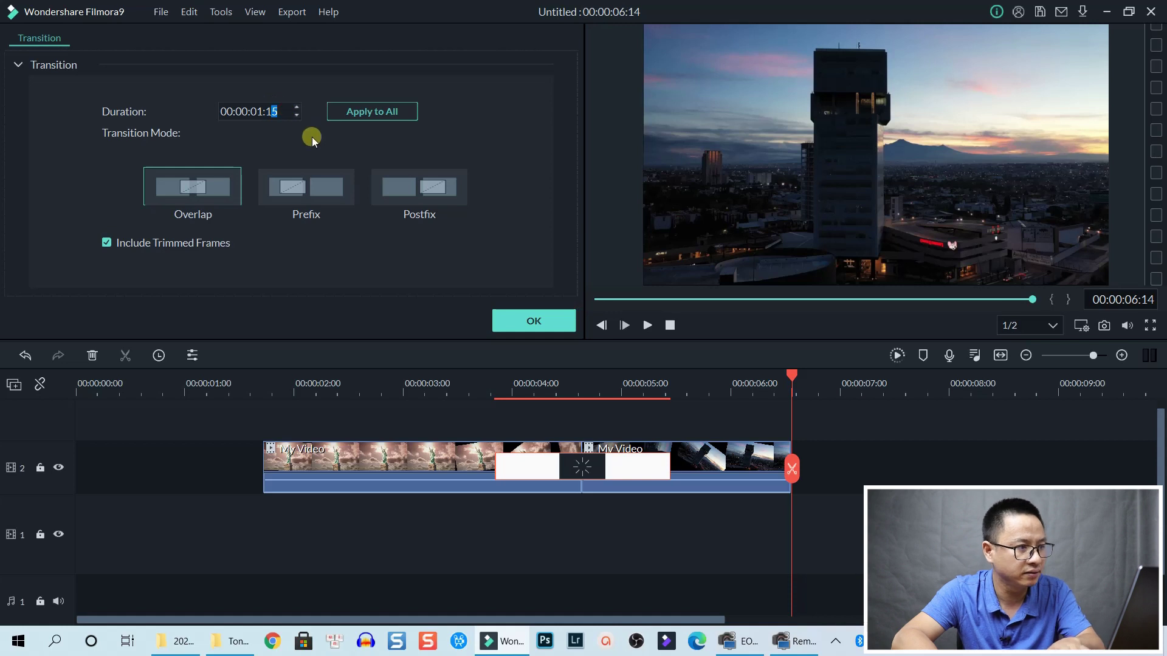
{"action": "type", "text": "0"}
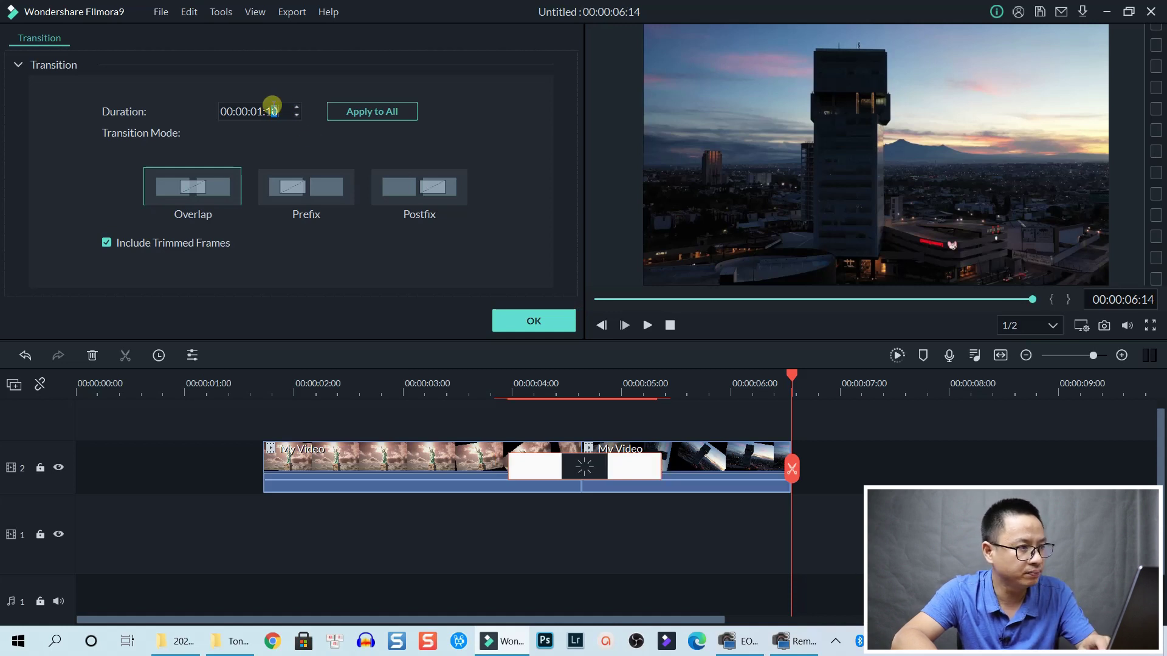
{"action": "left_click", "coordinate": [268, 111]}
{"action": "type", "text": "0"}
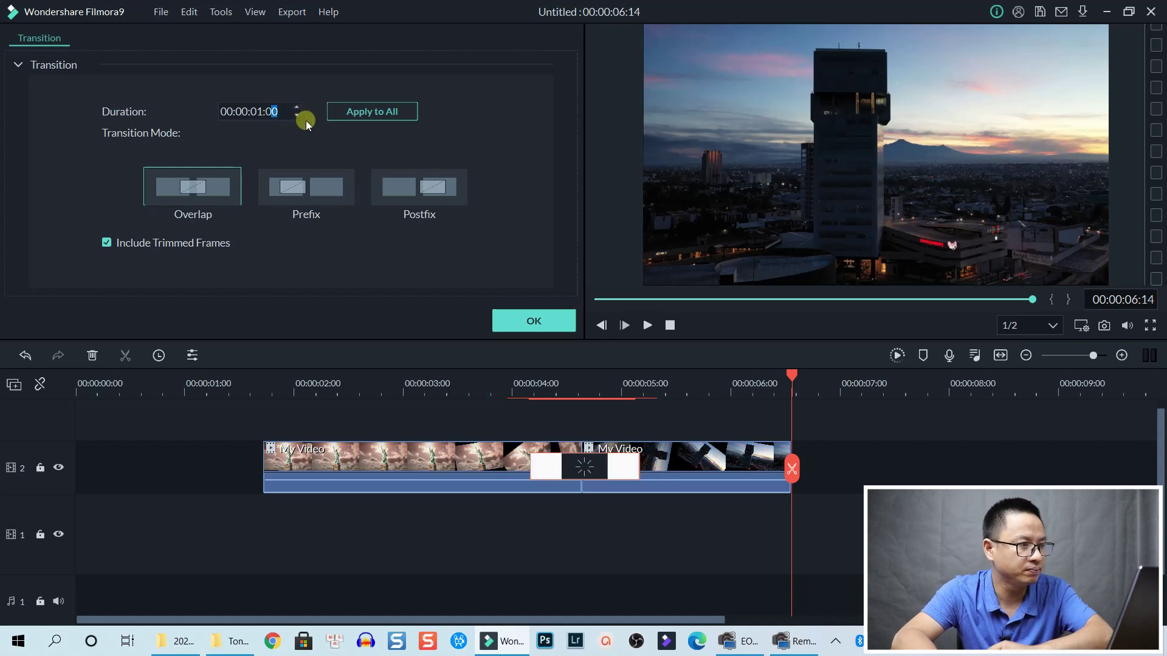
{"action": "left_click", "coordinate": [528, 321]}
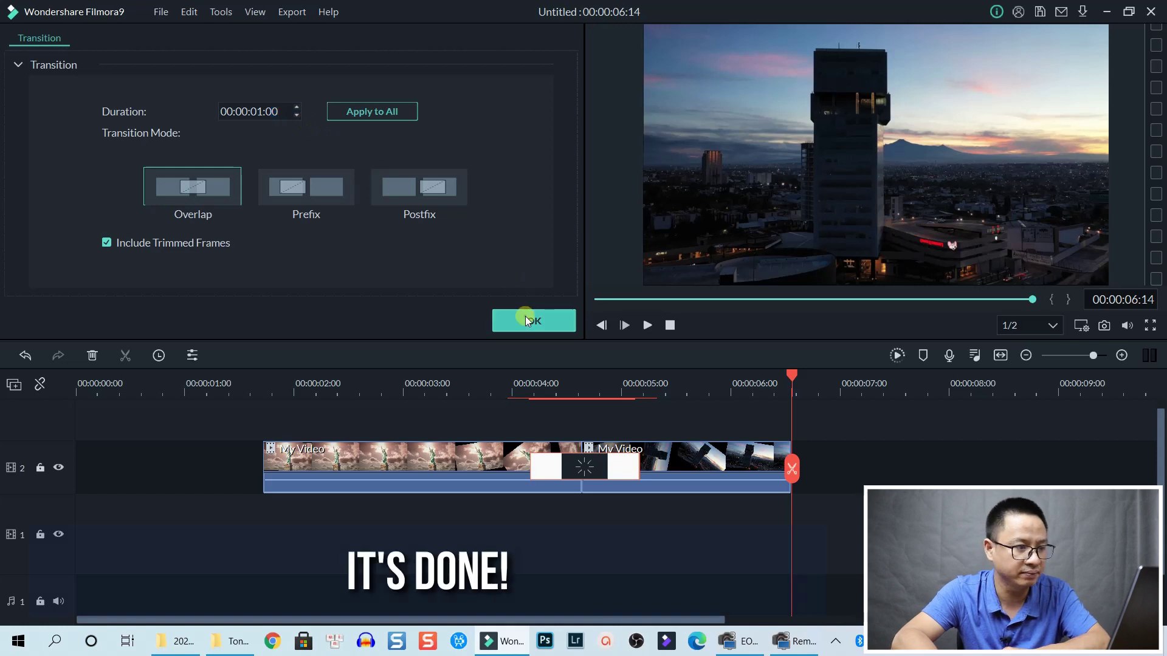
Step: Render a smooth-playback preview of the Flash transition and play the edit from near the start
{"action": "left_click", "coordinate": [284, 386]}
{"action": "key", "text": "space"}
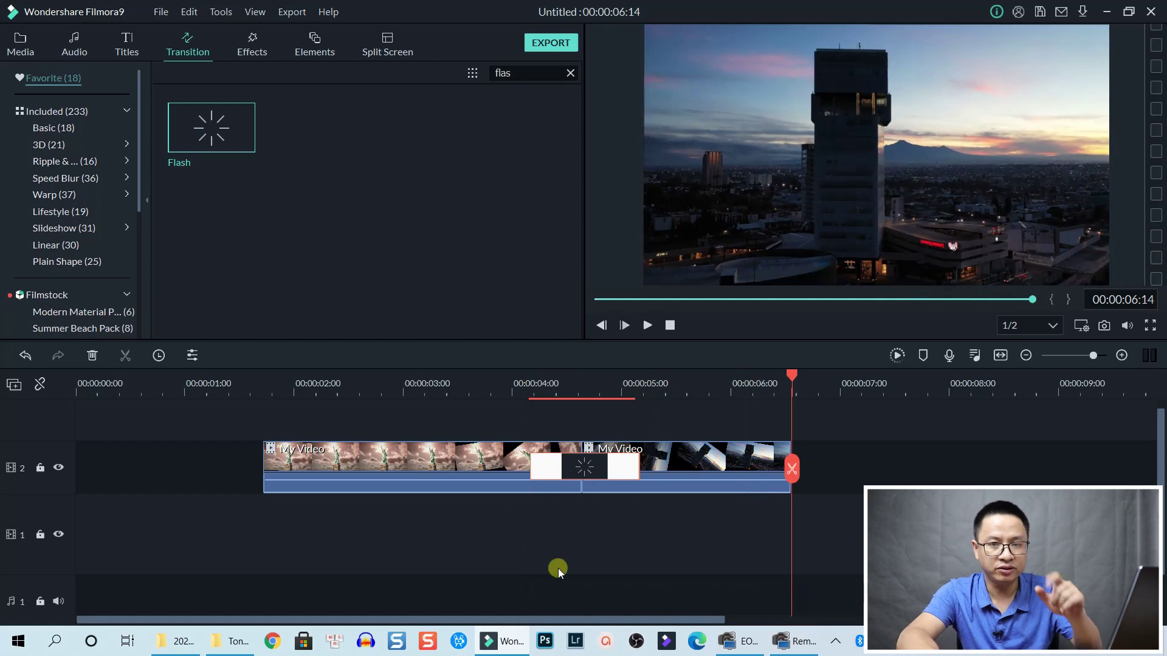
{"action": "left_click", "coordinate": [895, 355]}
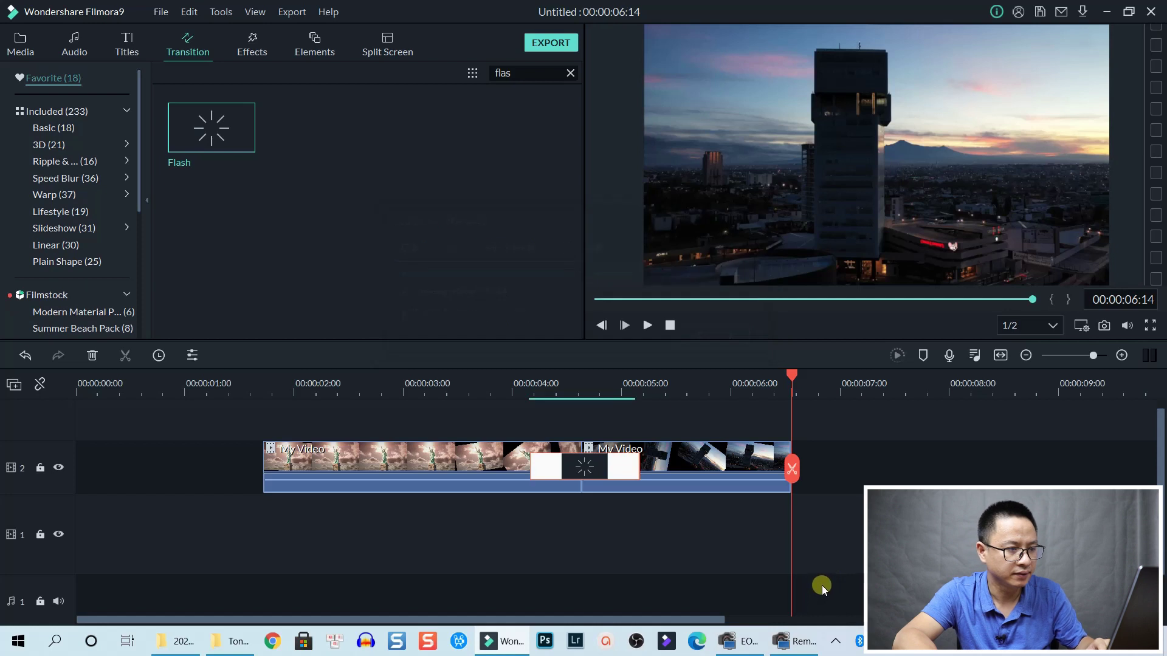
{"action": "left_click", "coordinate": [269, 394]}
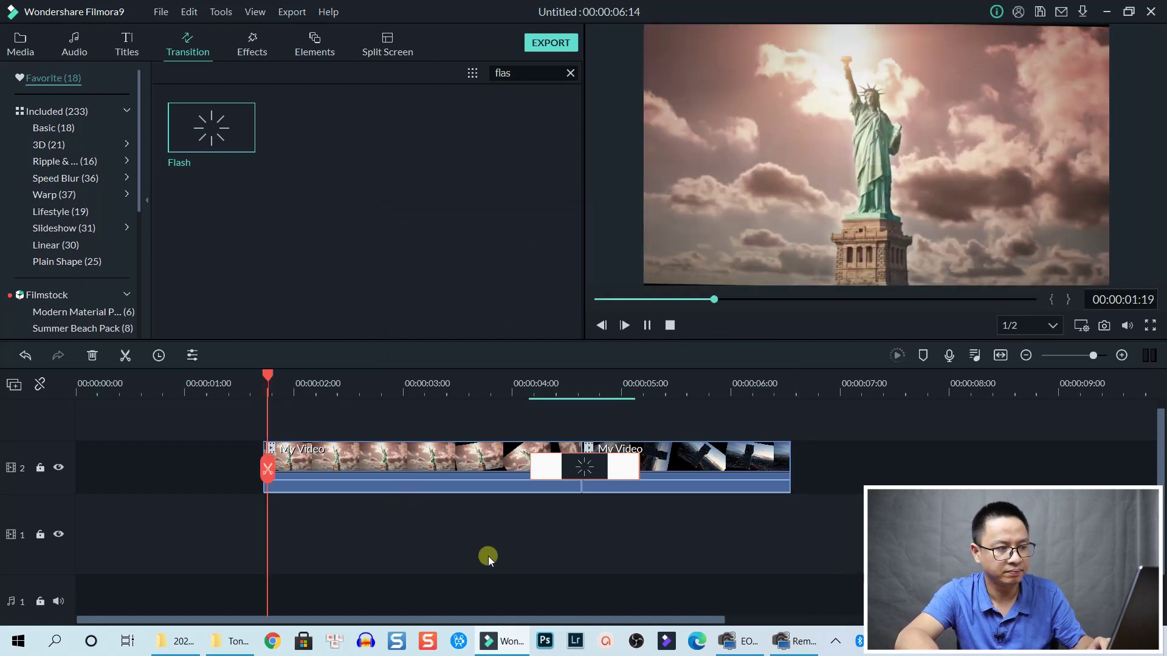
{"action": "key", "text": "space"}
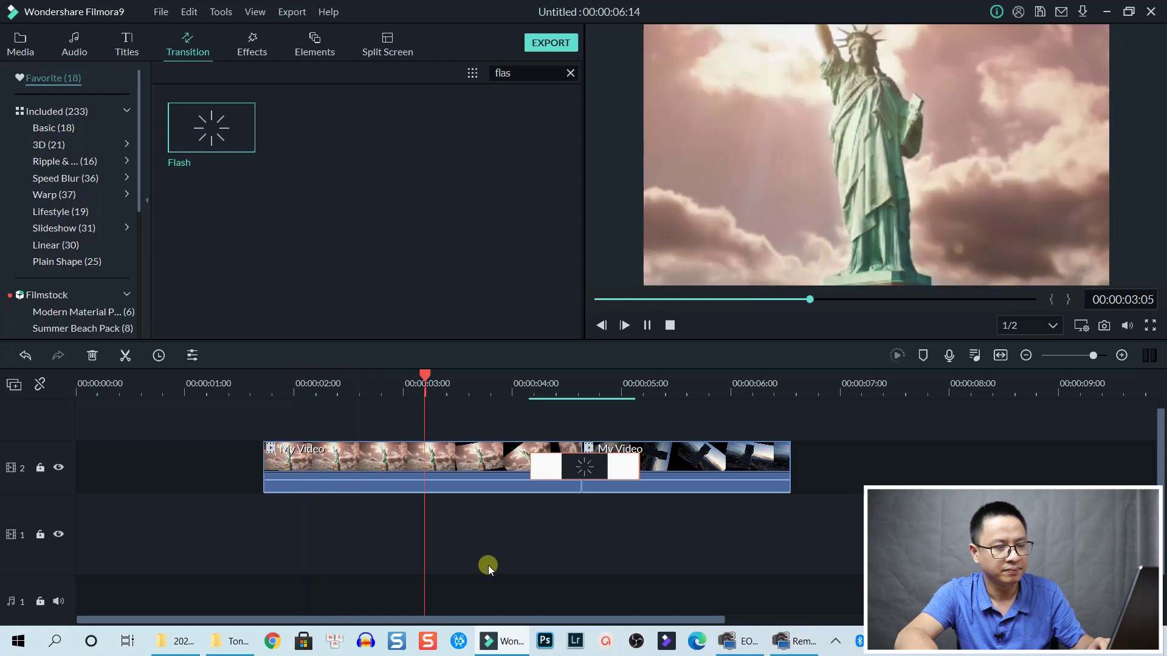